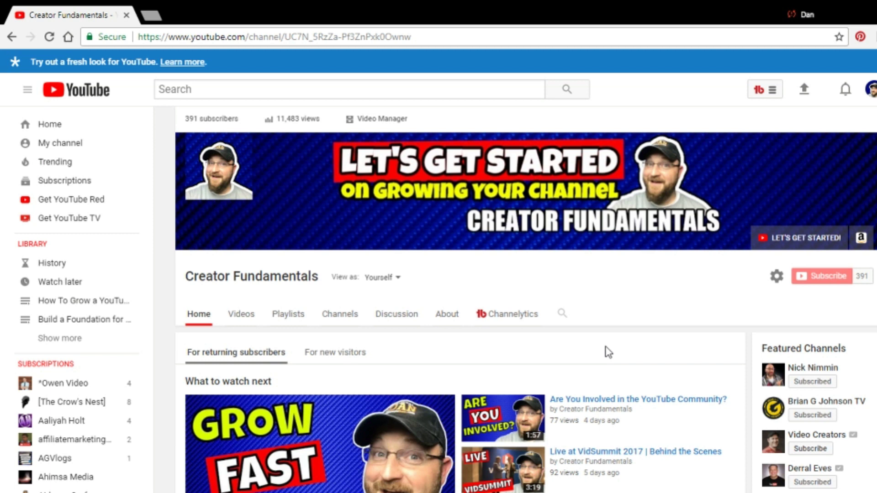
# Search YouTube for the autocomplete suggestion 'how to grow your youtube channel fast'
pyautogui.scroll(-3, 595, 341)
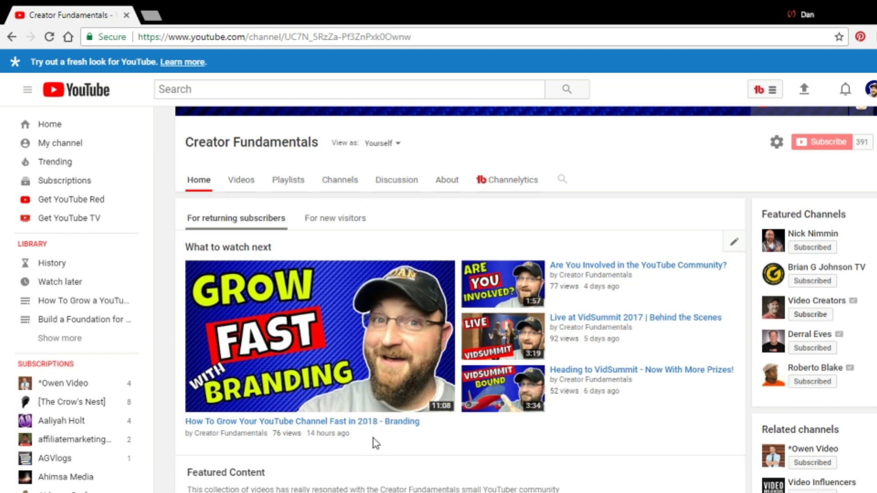
pyautogui.scroll(3, 373, 438)
pyautogui.click(281, 91)
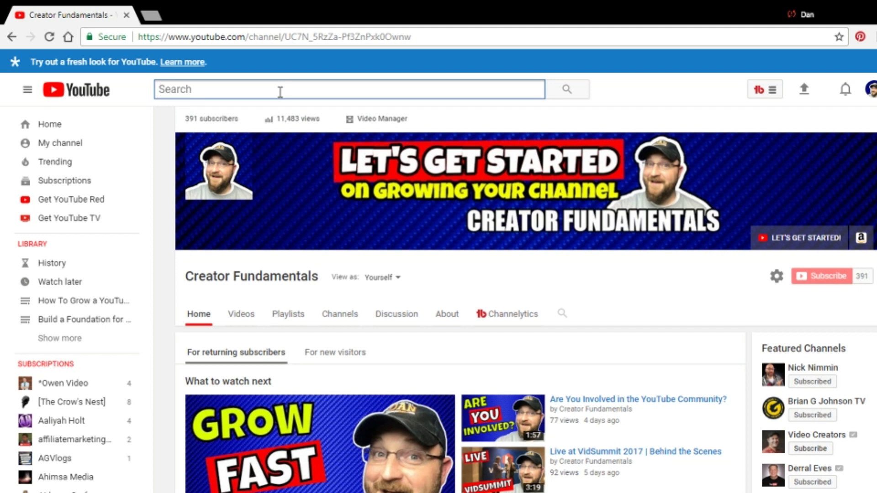
pyautogui.write('H')
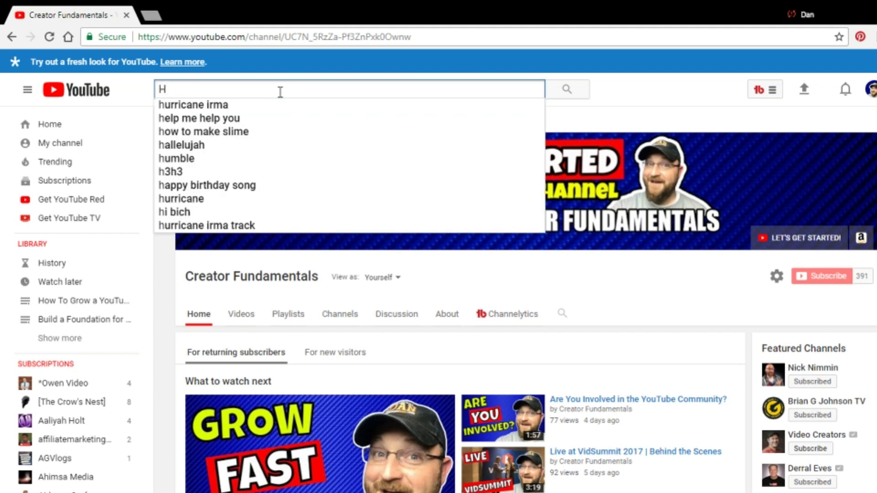
pyautogui.write('ow ')
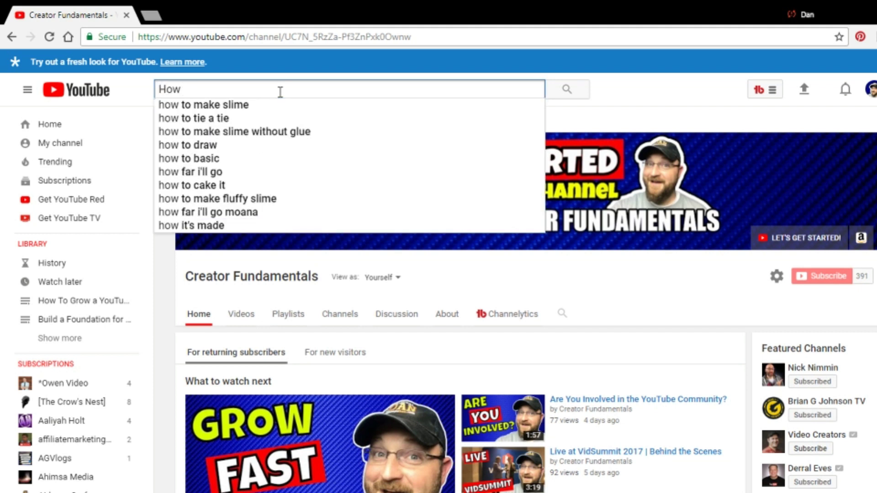
pyautogui.write('to grow')
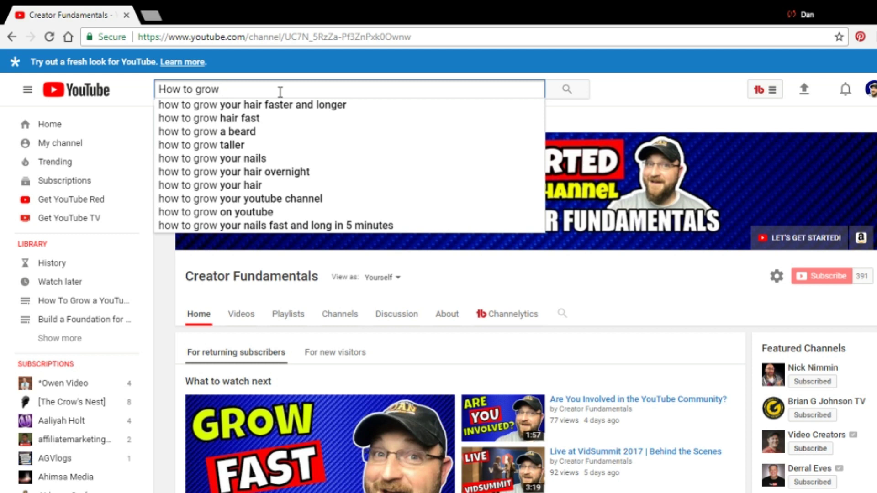
pyautogui.write('your')
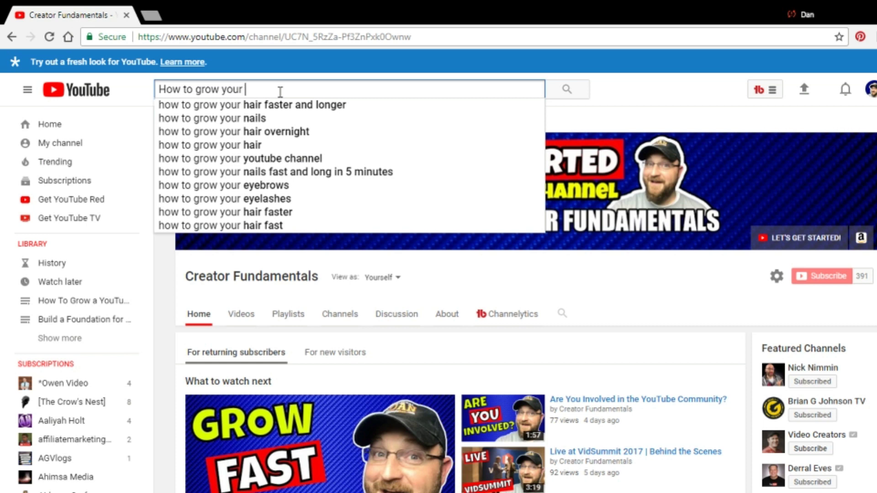
pyautogui.write('your')
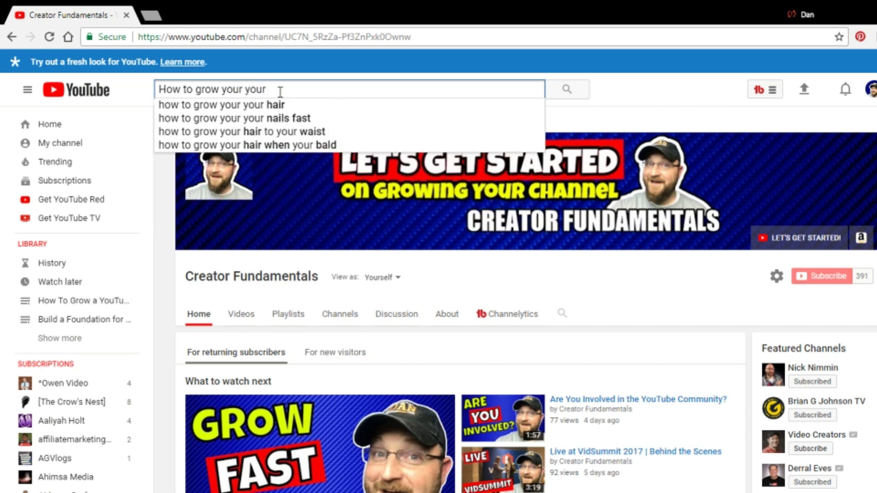
pyautogui.press('Down')
pyautogui.press('Down')
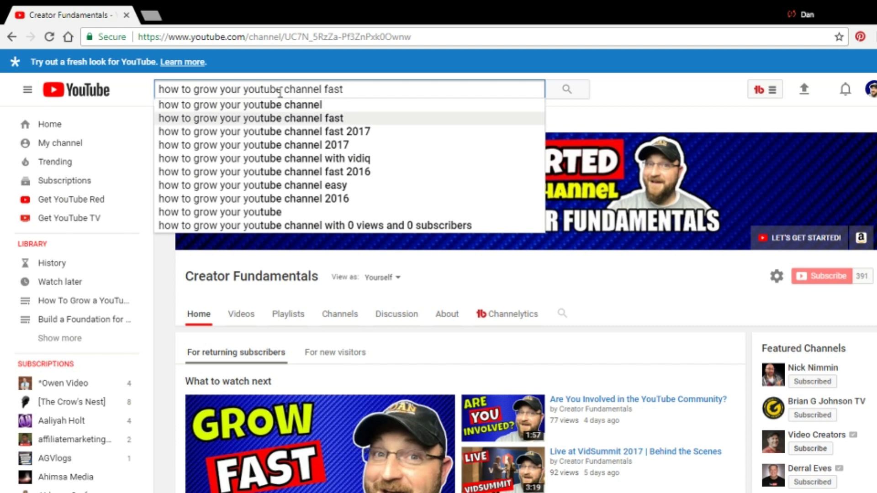
pyautogui.press('Return')
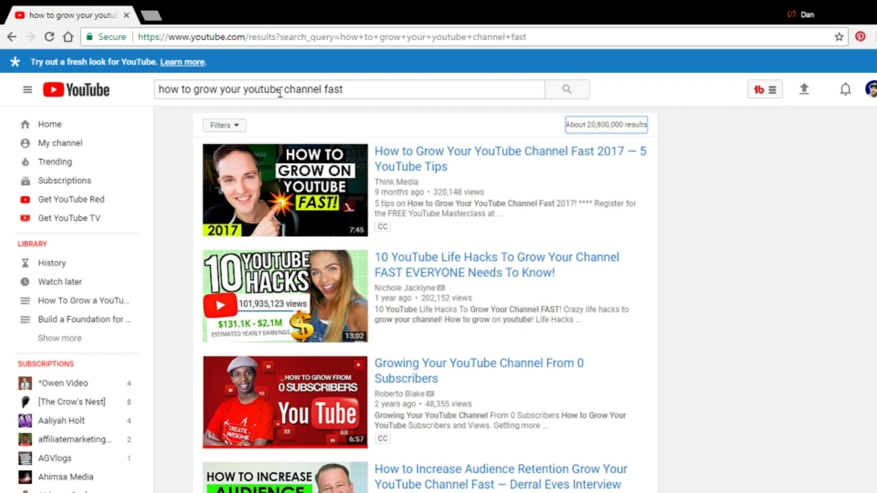
# Append '2018' to the query and re-run the search, leaving about 96,800 results
pyautogui.click(349, 92)
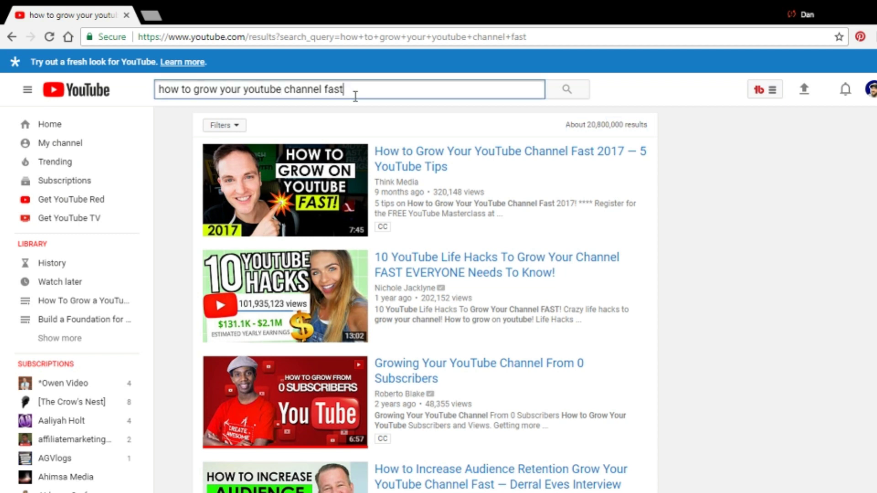
pyautogui.write('2018')
pyautogui.press('Return')
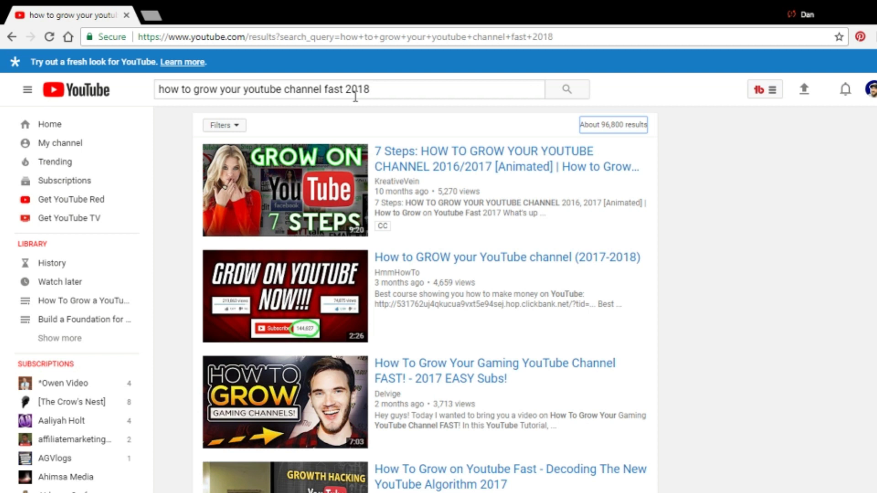
pyautogui.click(373, 90)
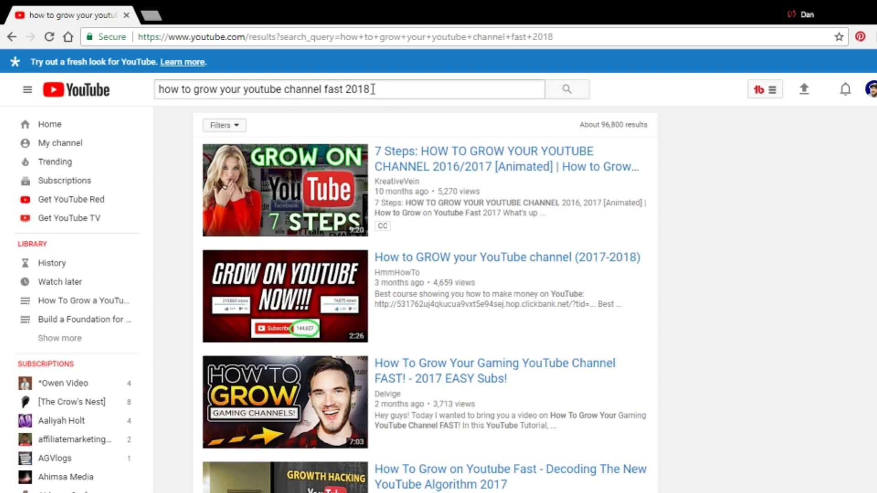
pyautogui.click(375, 90)
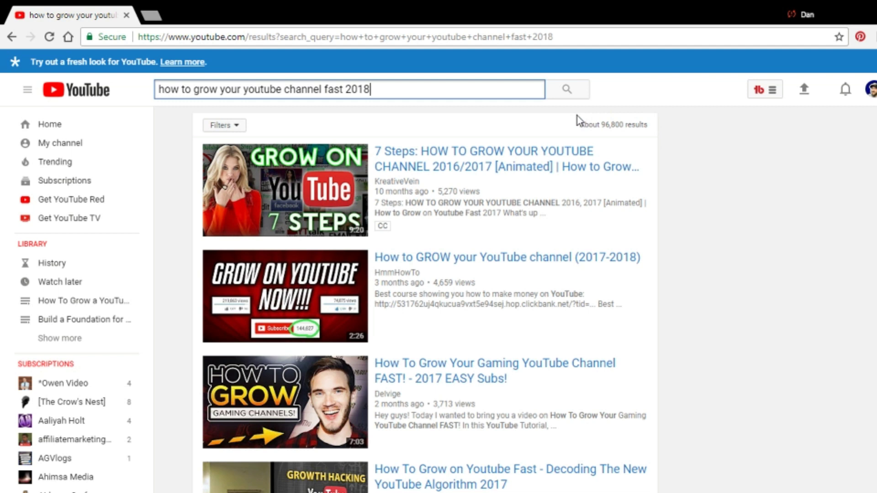
pyautogui.scroll(-4, 545, 166)
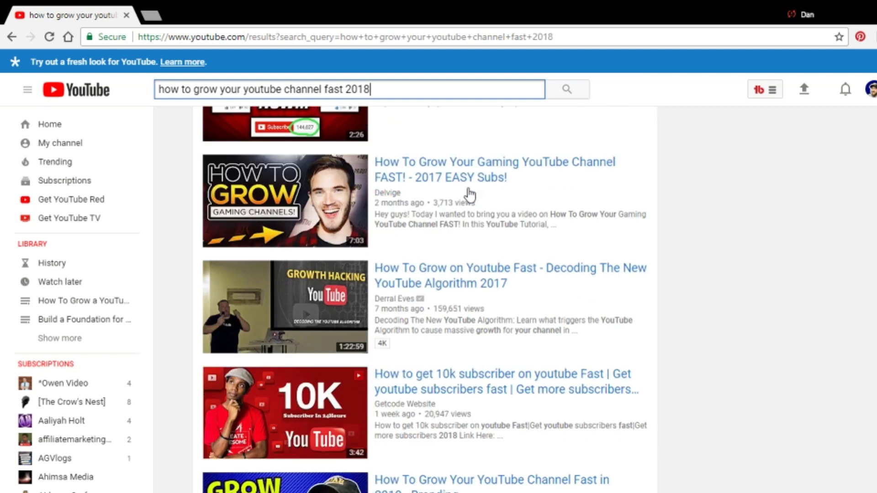
pyautogui.scroll(-4, 470, 195)
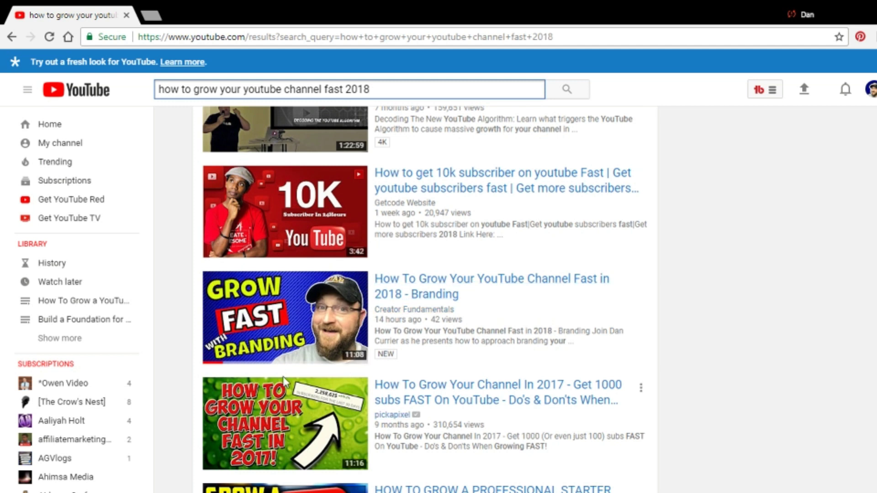
pyautogui.scroll(5, 465, 325)
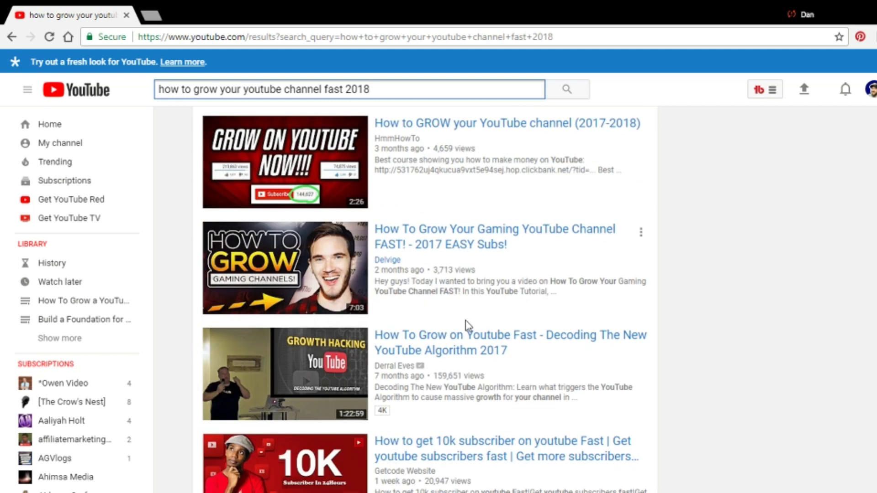
pyautogui.scroll(3, 468, 326)
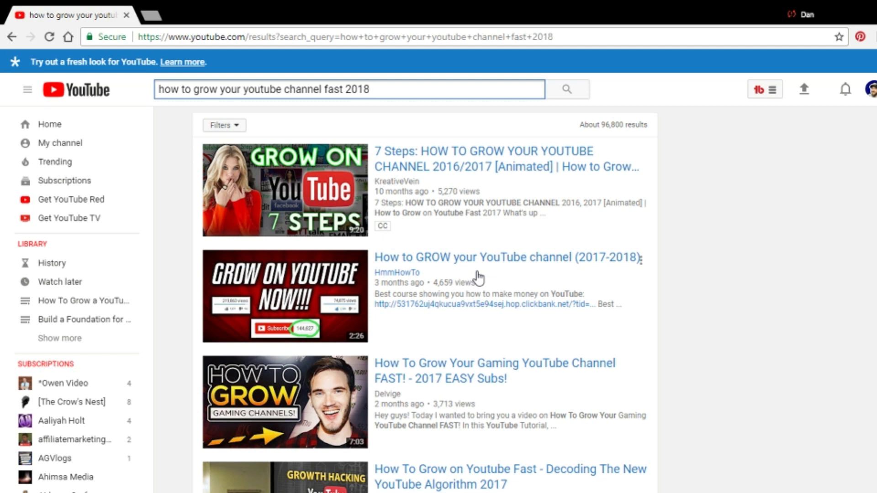
pyautogui.scroll(-1, 477, 276)
pyautogui.scroll(-1, 463, 231)
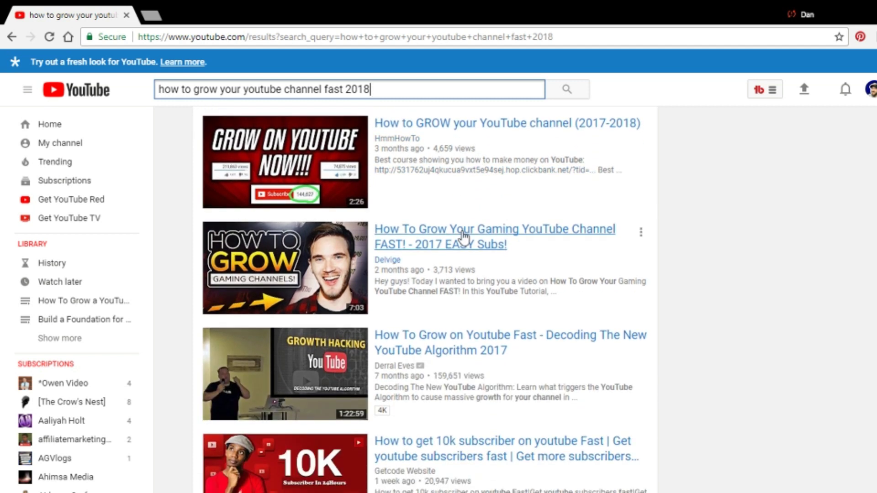
pyautogui.scroll(-2, 494, 268)
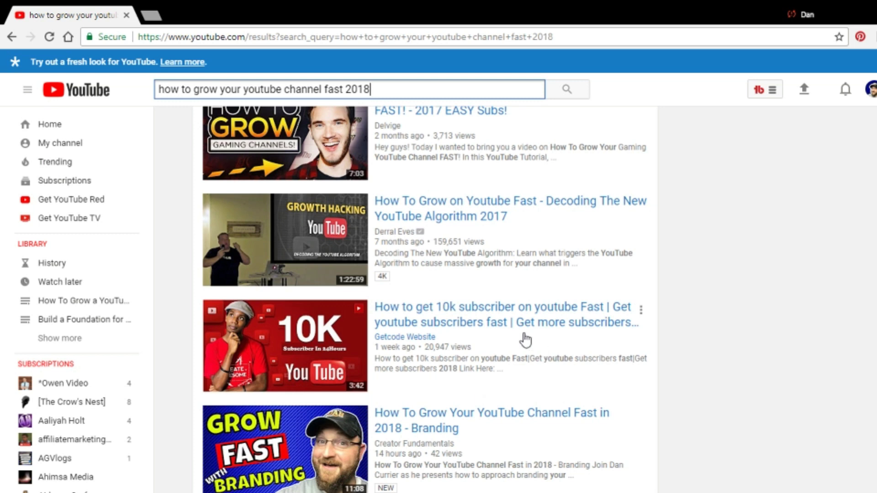
pyautogui.scroll(-1, 524, 338)
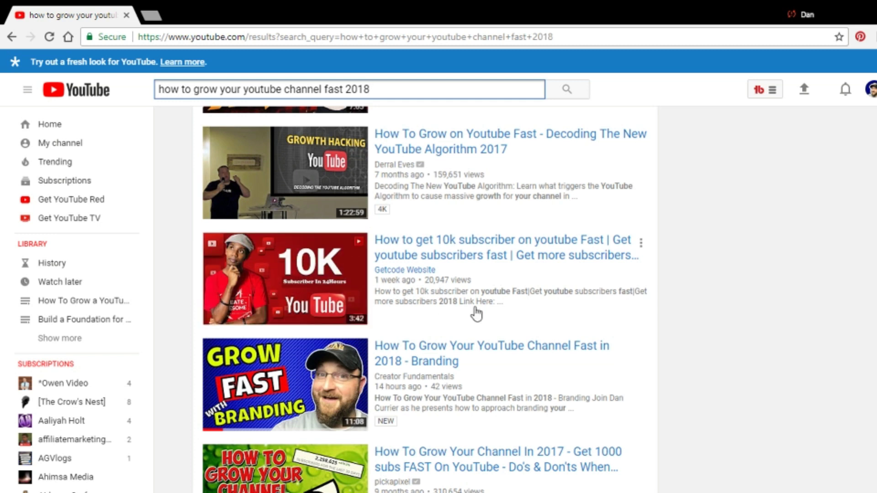
pyautogui.scroll(-2, 483, 322)
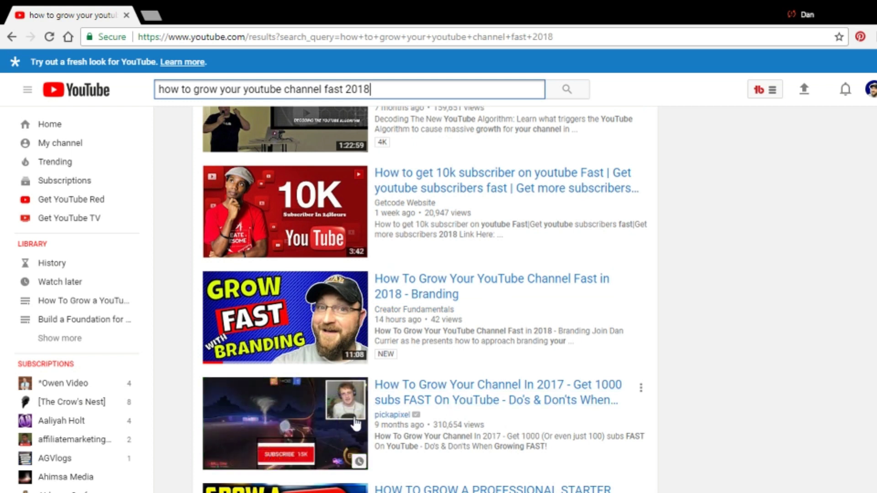
pyautogui.scroll(-4, 528, 392)
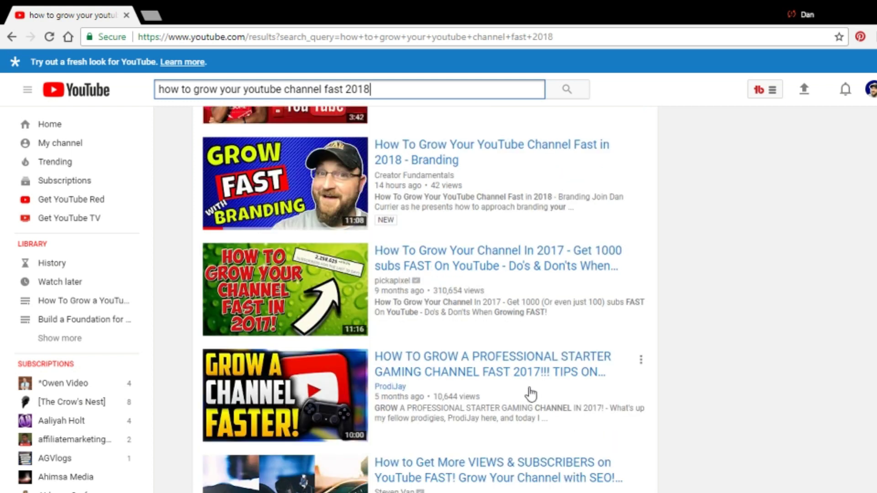
pyautogui.scroll(-2, 528, 392)
pyautogui.scroll(6, 527, 400)
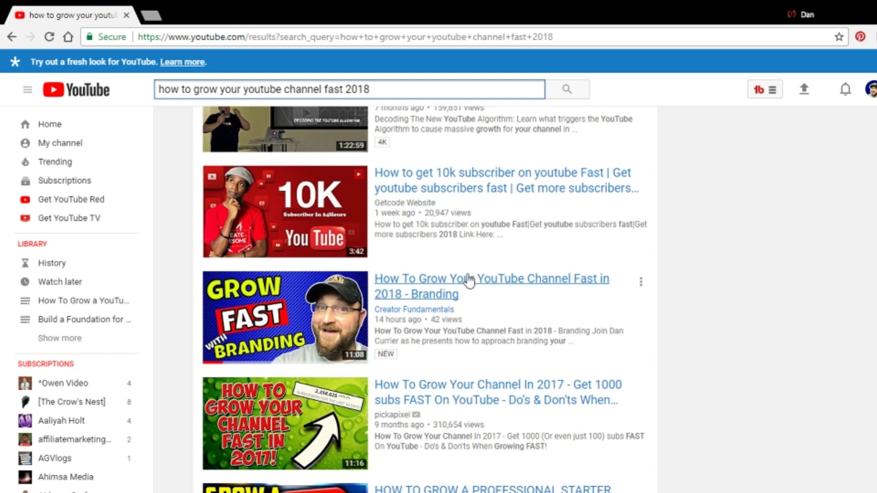
pyautogui.scroll(9, 407, 374)
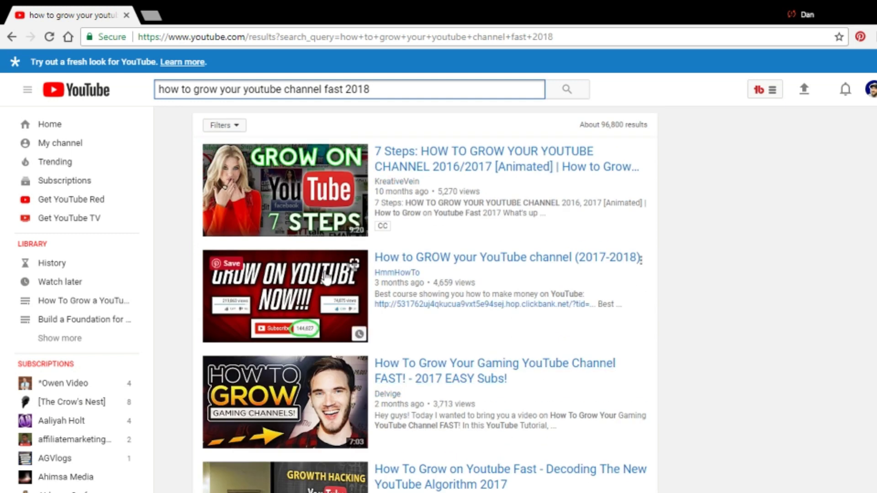
pyautogui.scroll(-7, 335, 312)
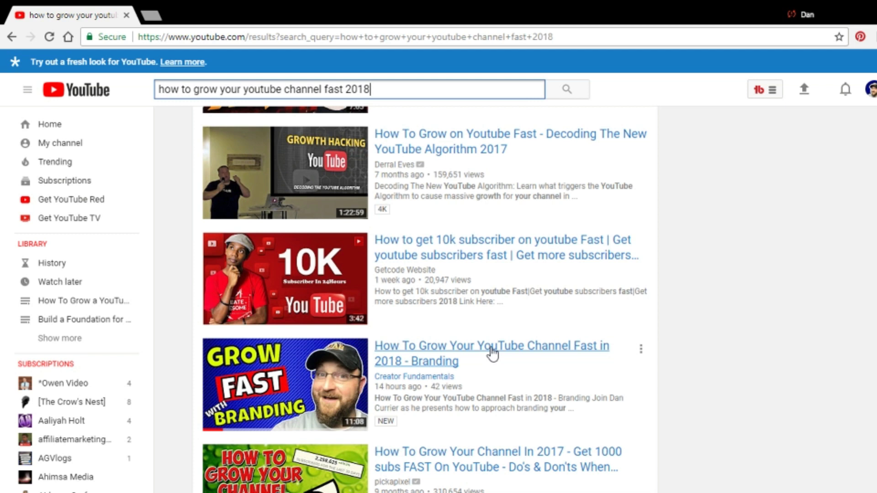
# Open the 'How To Grow Your YouTube Channel Fast in 2018 - Branding' video, dismiss its ad, and pause it at 0:04
pyautogui.click(492, 353)
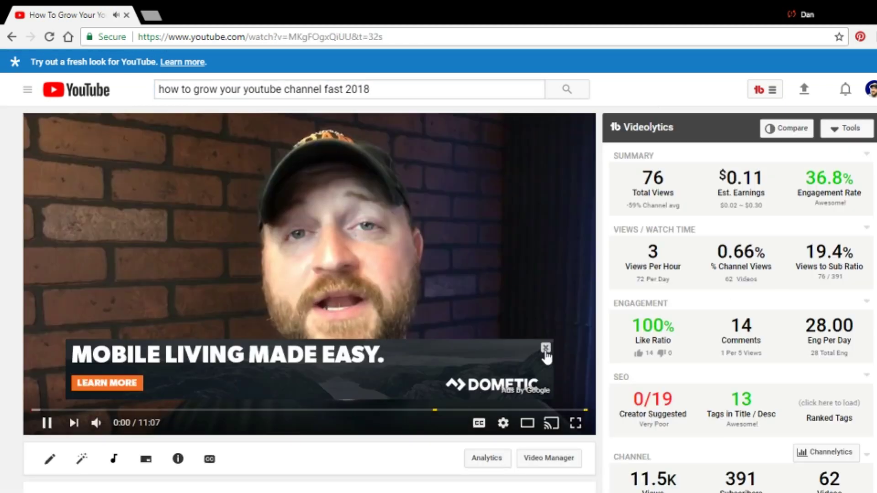
pyautogui.click(546, 348)
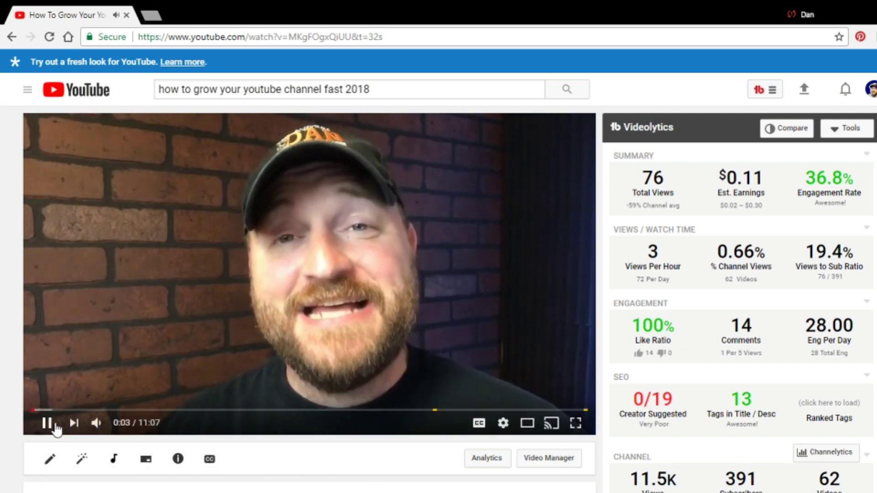
pyautogui.click(47, 424)
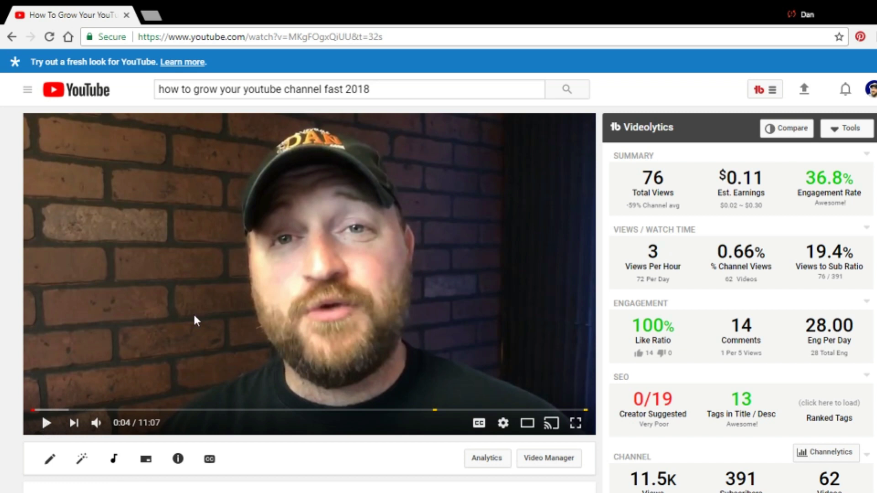
# Select the whole search query text in the search box
pyautogui.click(402, 90)
pyautogui.scroll(-2, 403, 94)
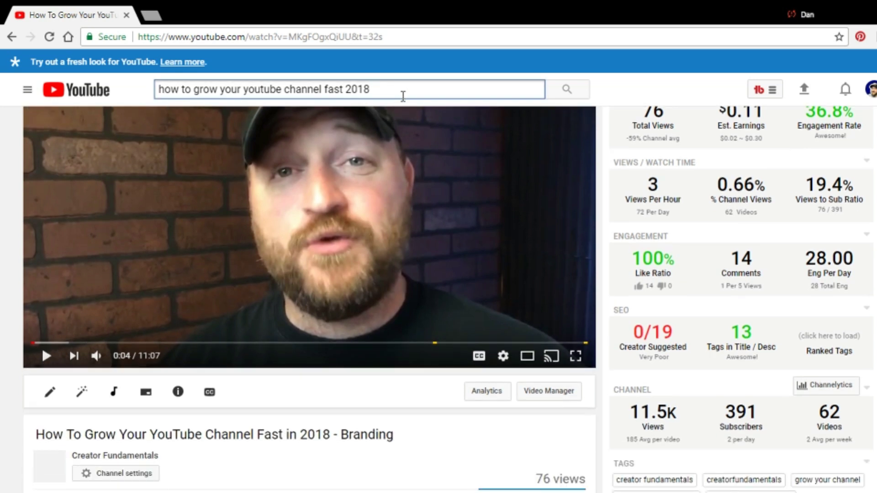
pyautogui.scroll(2, 403, 96)
pyautogui.moveTo(393, 88); pyautogui.dragTo(158, 90)
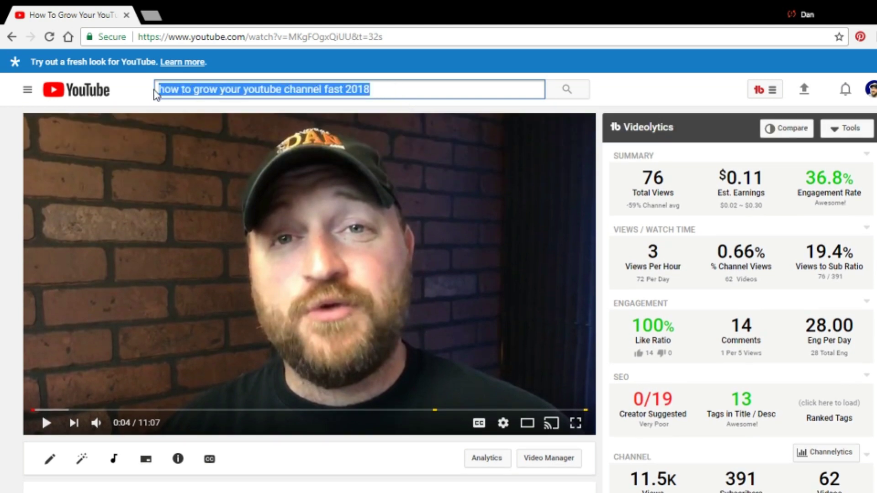
# Scroll the watch page to review the video title, TubeBuddy tags and Videolytics stats
pyautogui.scroll(-2, 408, 87)
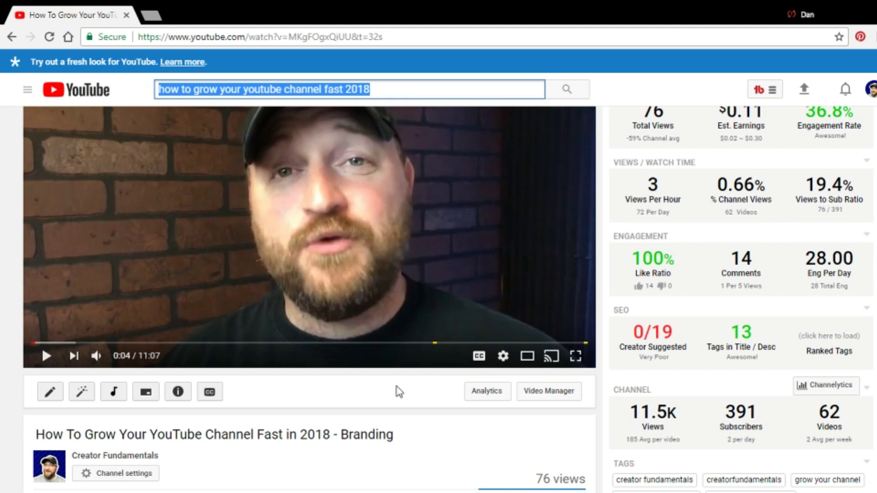
pyautogui.scroll(2, 399, 392)
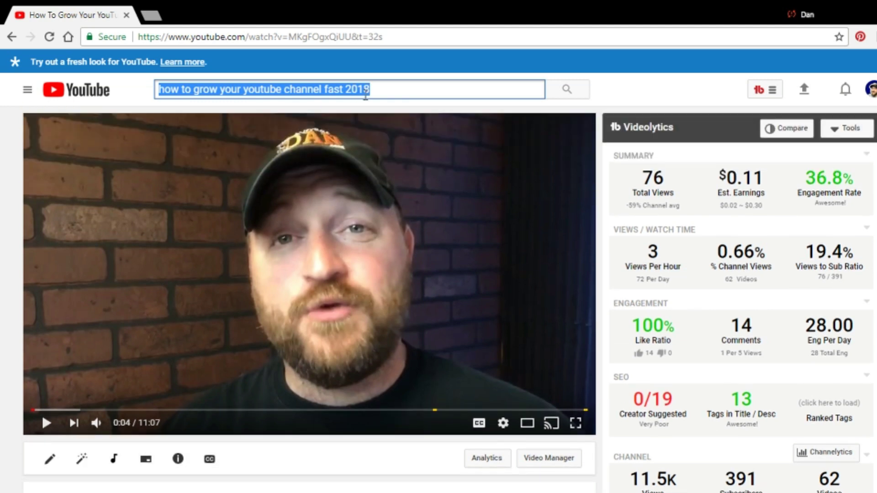
pyautogui.scroll(-4, 159, 140)
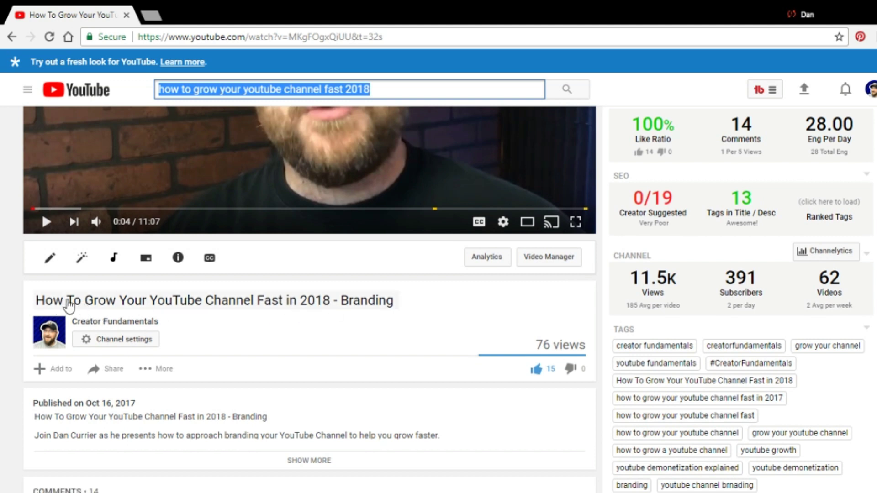
pyautogui.scroll(3, 326, 308)
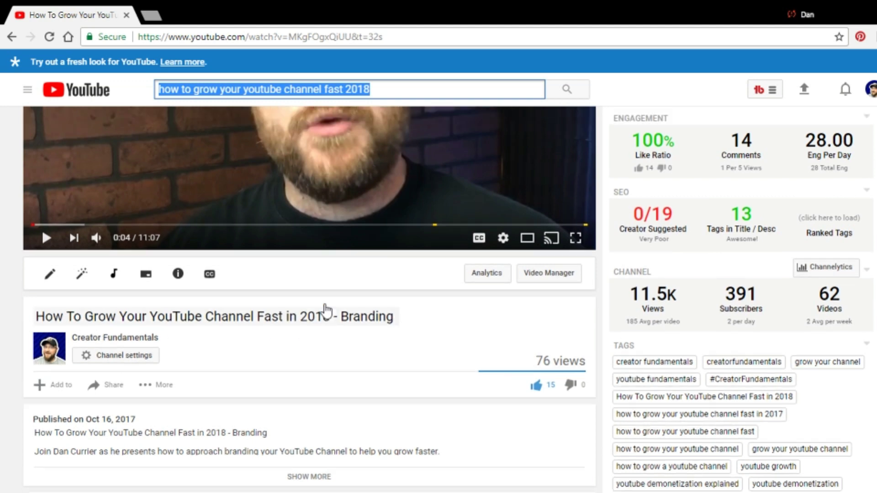
pyautogui.scroll(2, 327, 308)
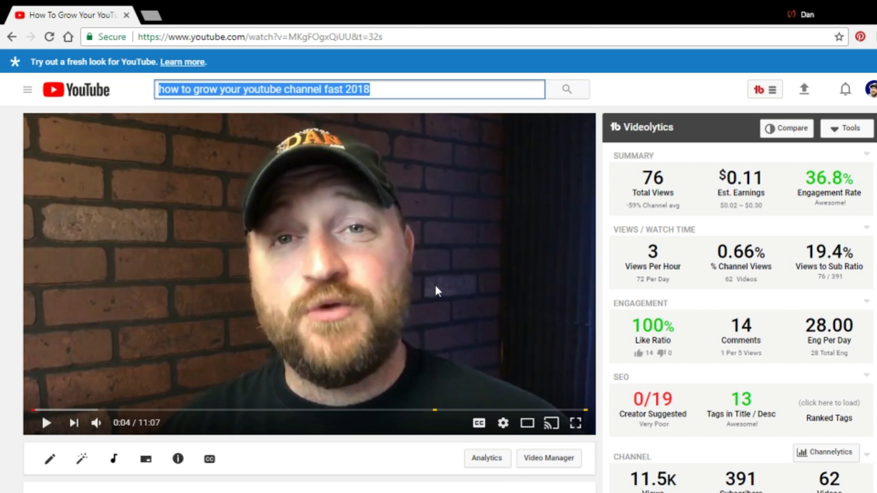
pyautogui.scroll(-3, 434, 289)
pyautogui.scroll(-2, 249, 378)
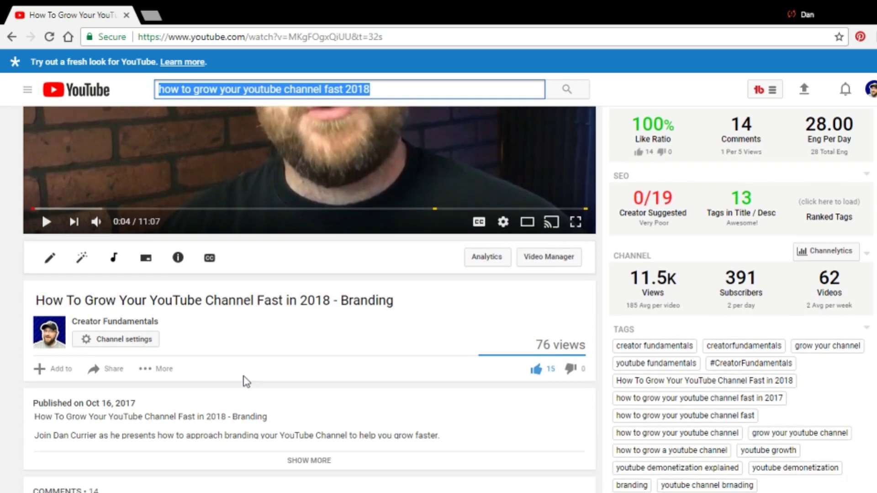
pyautogui.scroll(-1, 155, 416)
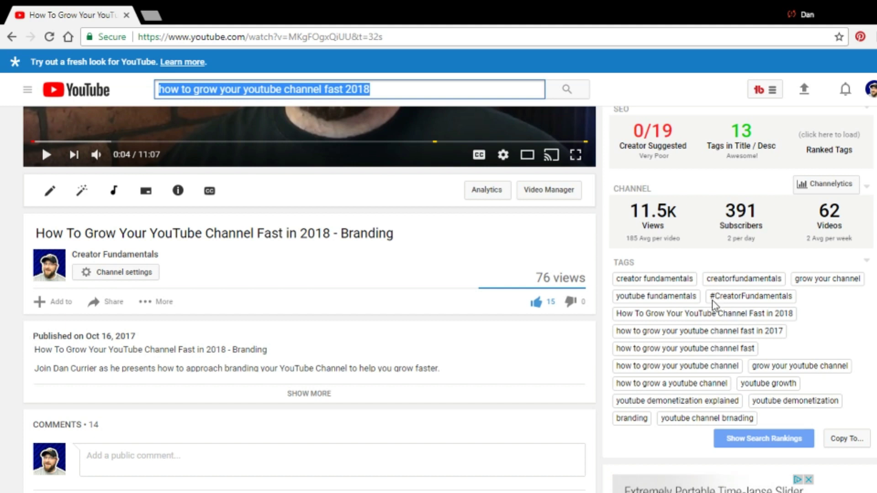
pyautogui.scroll(5, 425, 218)
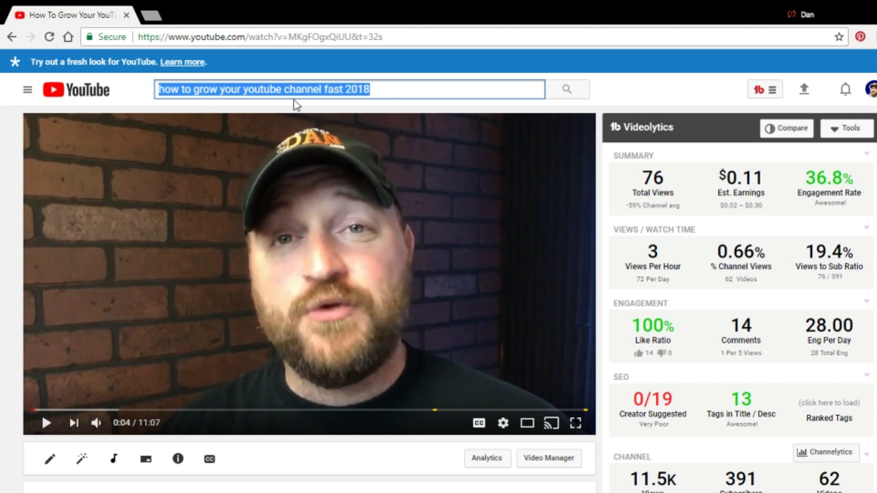
# Go back to the 2018 search results and reopen the Branding video
pyautogui.click(8, 37)
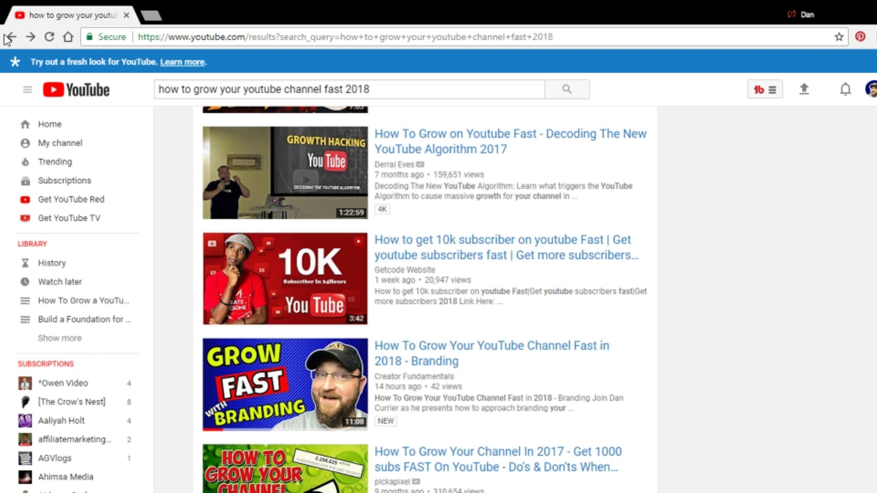
pyautogui.scroll(3, 676, 207)
pyautogui.scroll(4, 676, 207)
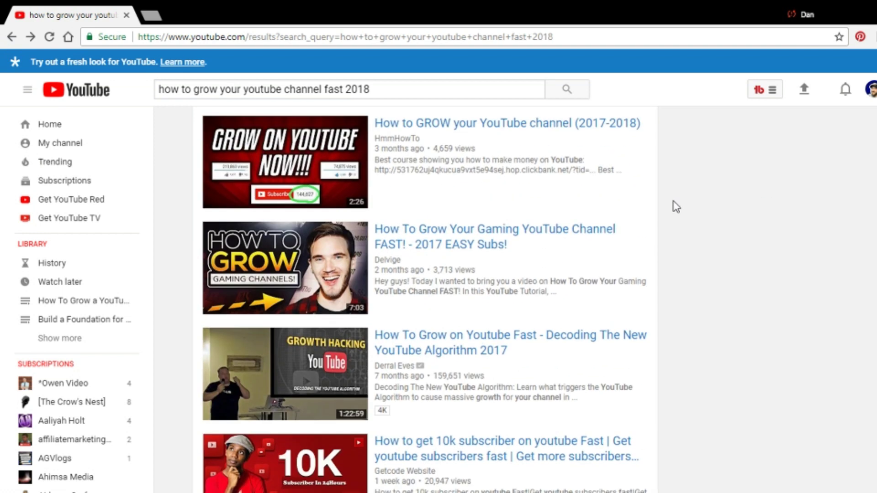
pyautogui.scroll(-3, 676, 207)
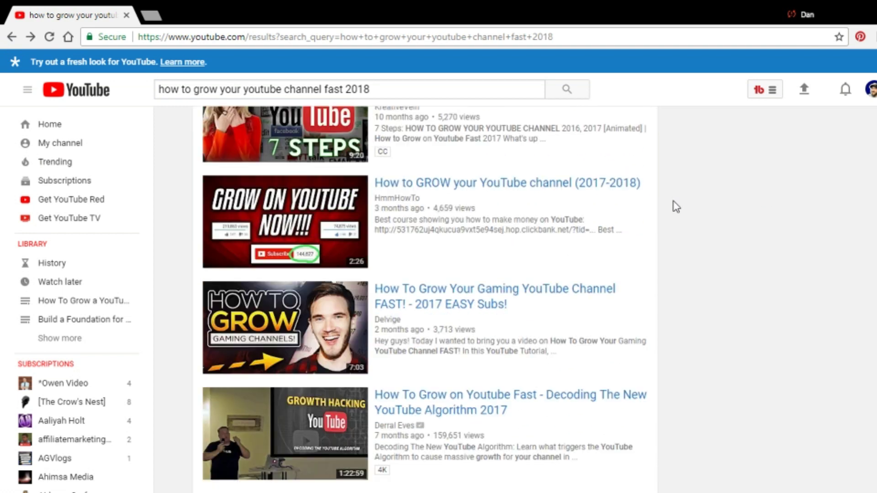
pyautogui.scroll(-4, 676, 206)
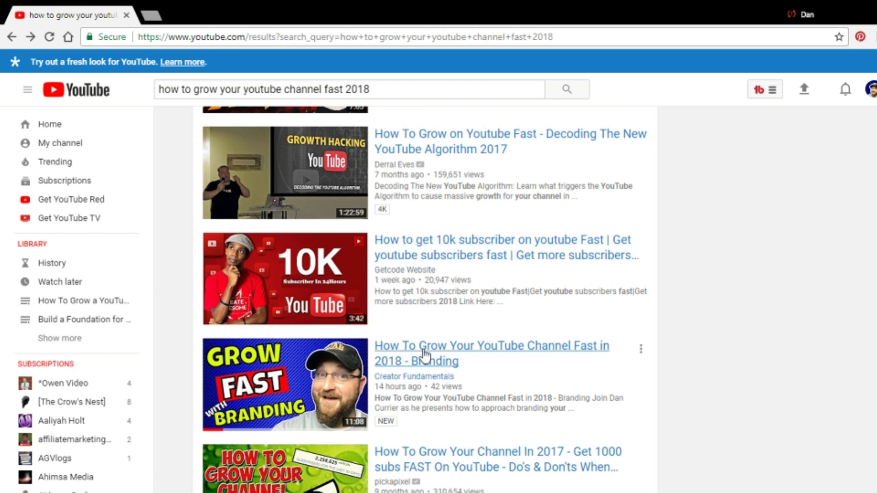
pyautogui.click(543, 362)
pyautogui.click(543, 363)
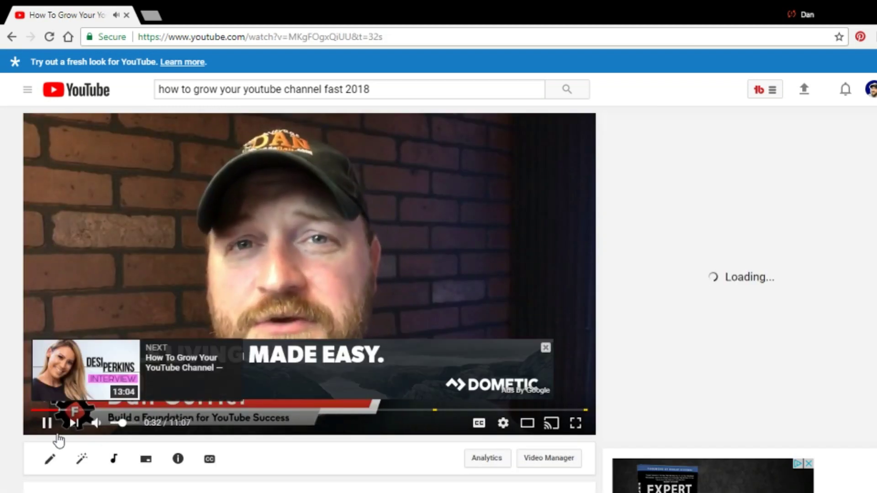
# Pause the video and open the Branding video's edit page from Video Manager
pyautogui.click(46, 424)
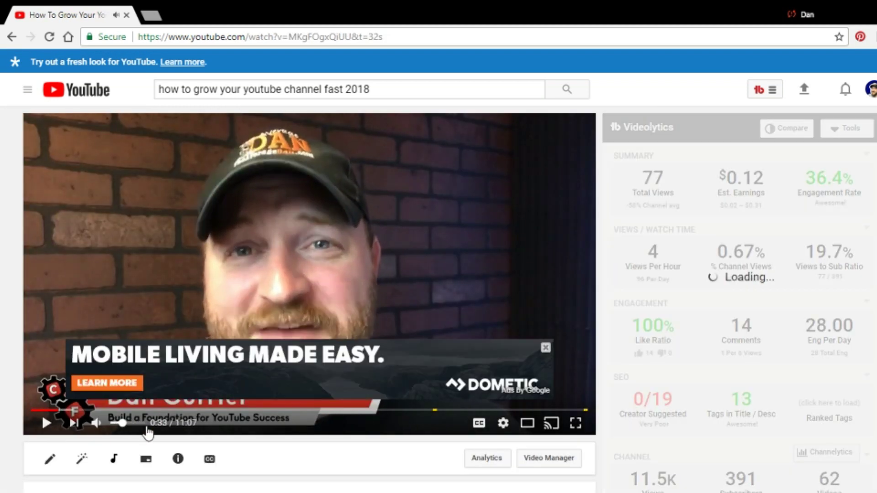
pyautogui.scroll(-2, 365, 453)
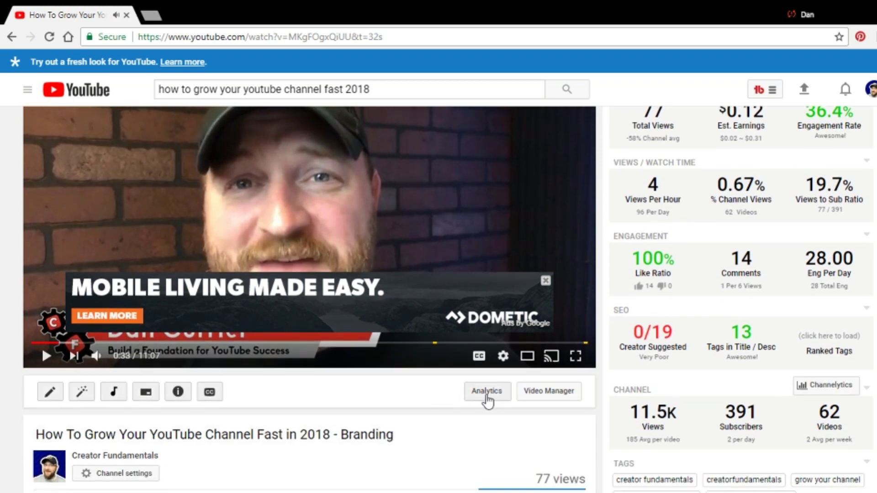
pyautogui.click(539, 392)
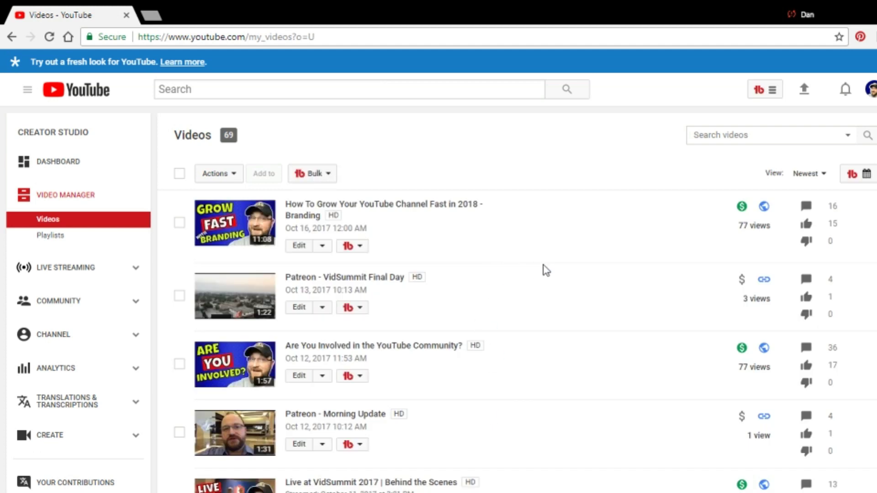
pyautogui.click(302, 246)
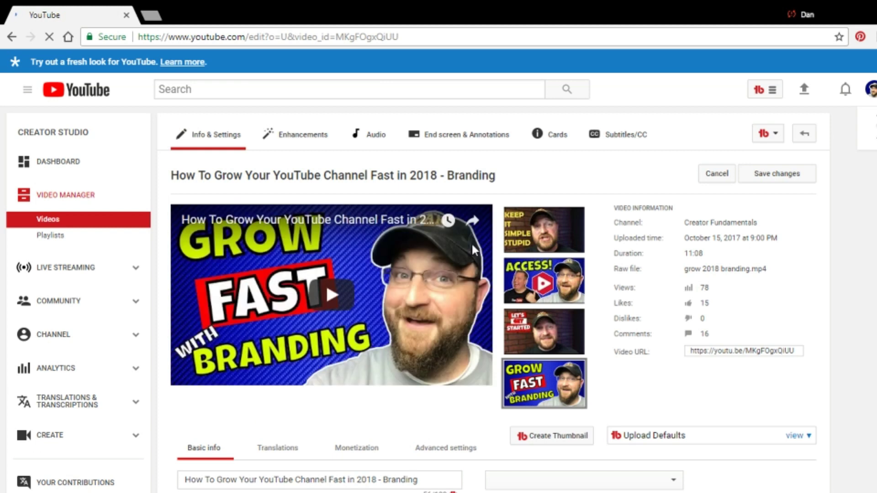
# Scroll the edit page down to the tag list (450/500 characters) and Tag Tools
pyautogui.scroll(-7, 839, 252)
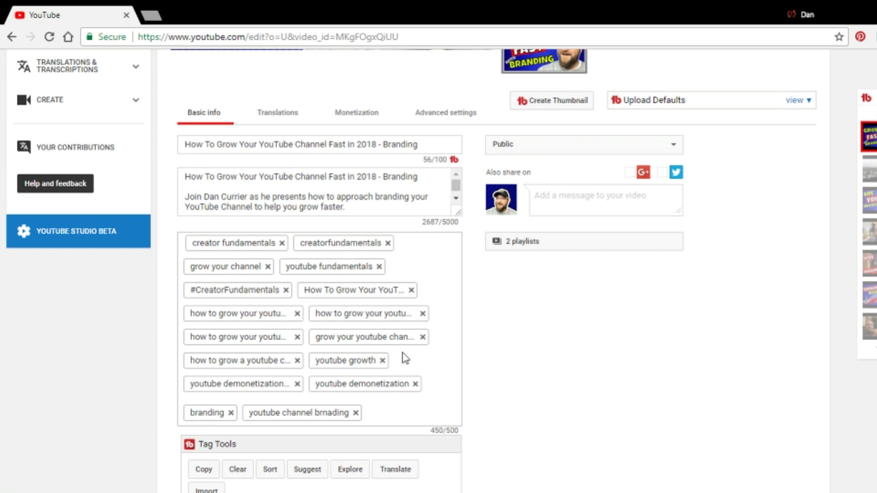
pyautogui.scroll(4, 666, 357)
pyautogui.scroll(-2, 706, 349)
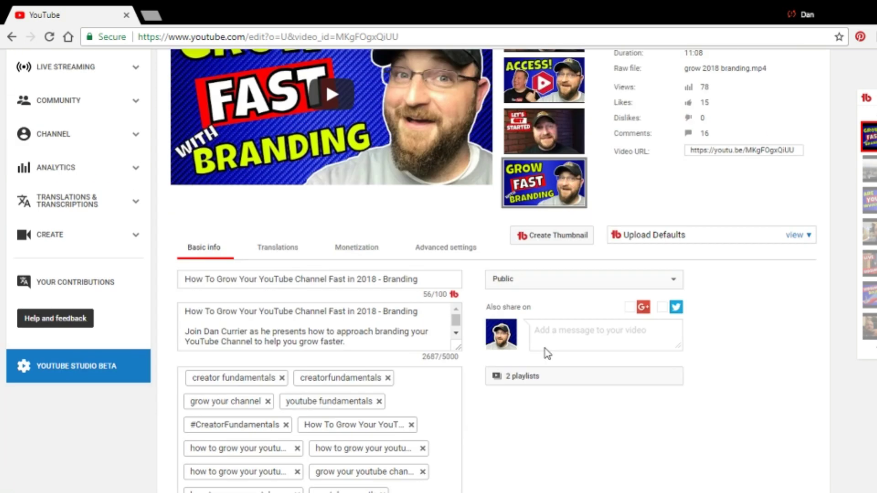
pyautogui.scroll(1, 488, 261)
pyautogui.scroll(-4, 484, 297)
pyautogui.scroll(-3, 481, 328)
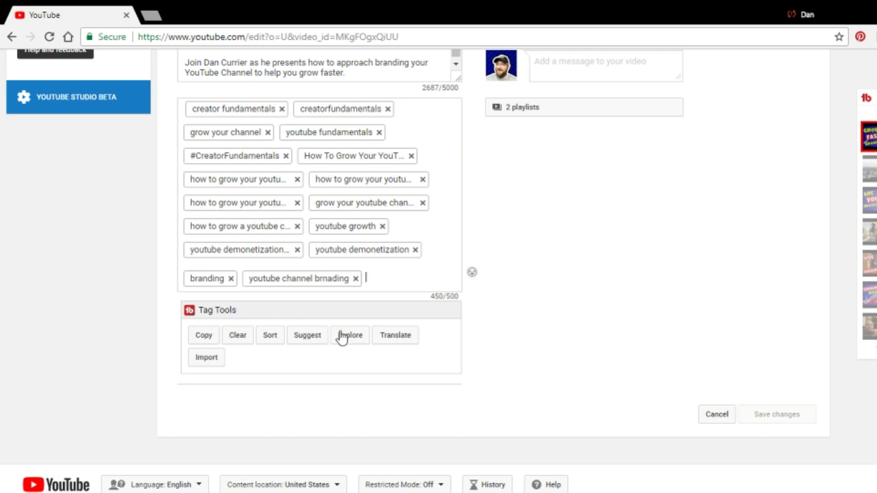
# Explore 'how to grow your youtube channel fast' in Tag Explorer, scoring BAD 39/100
pyautogui.click(355, 359)
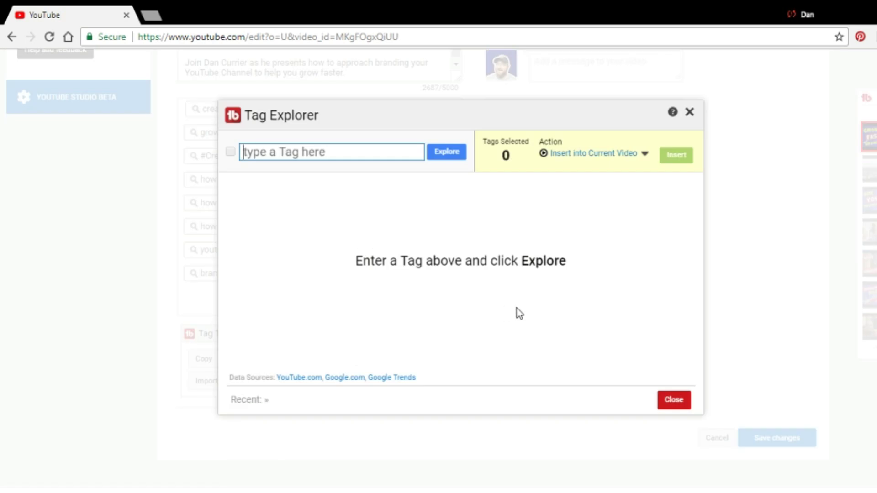
pyautogui.write('ho')
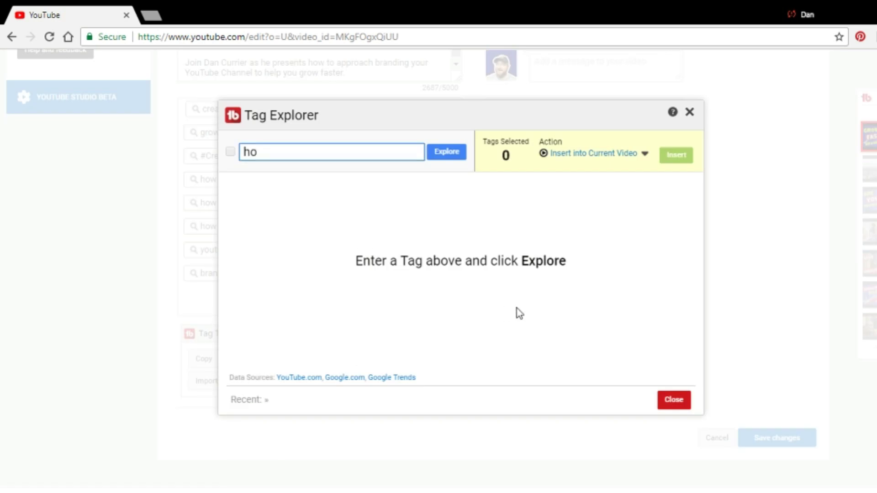
pyautogui.press('BackSpace')
pyautogui.press('BackSpace')
pyautogui.write('how to grow you')
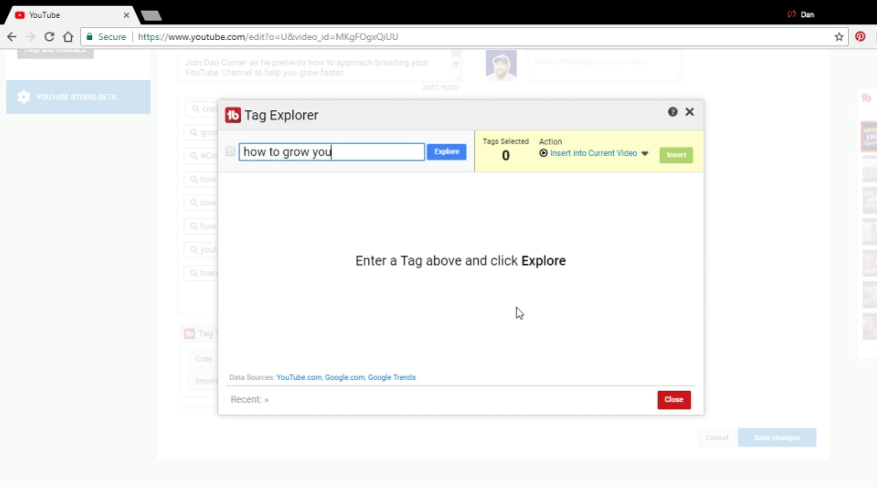
pyautogui.write('r youtube c')
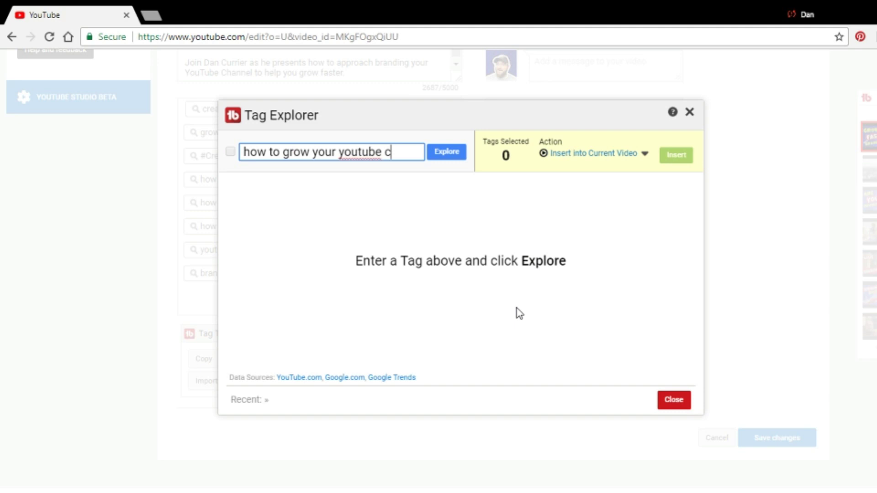
pyautogui.write('hannel fast')
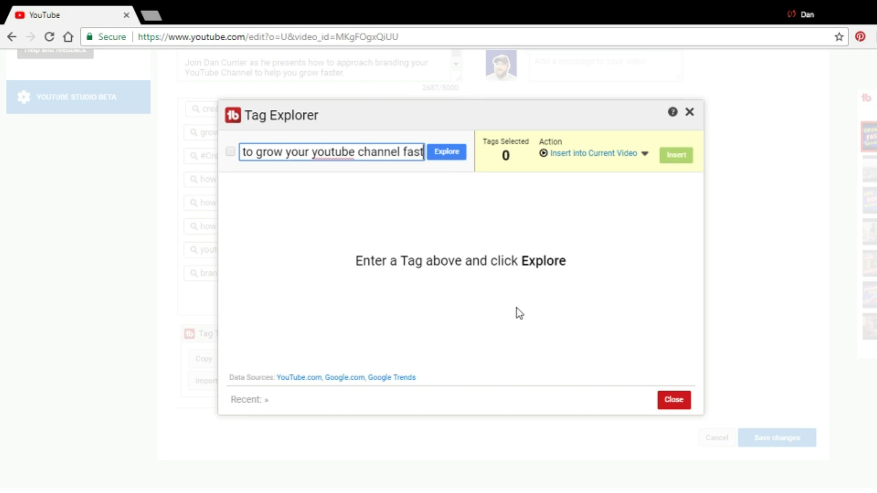
pyautogui.press('Return')
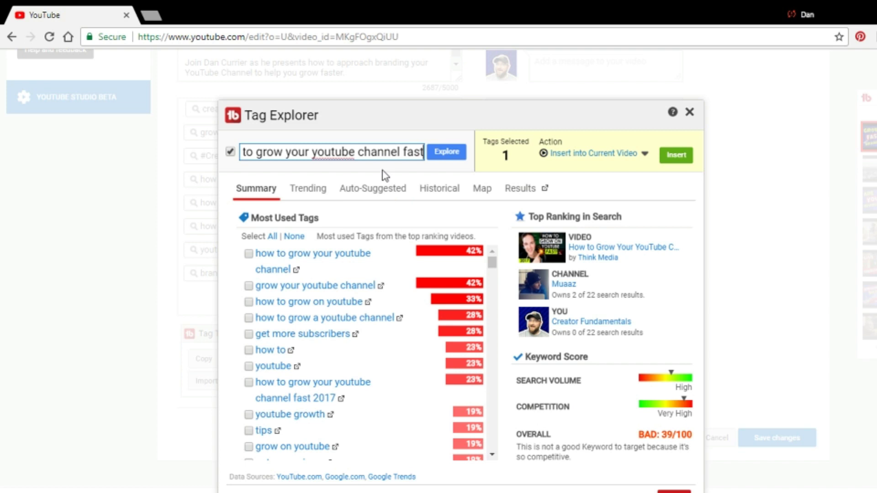
# Explore the 'how to grow a youtube channel' tag (GOOD 62/100) and select its search text
pyautogui.scroll(-2, 640, 320)
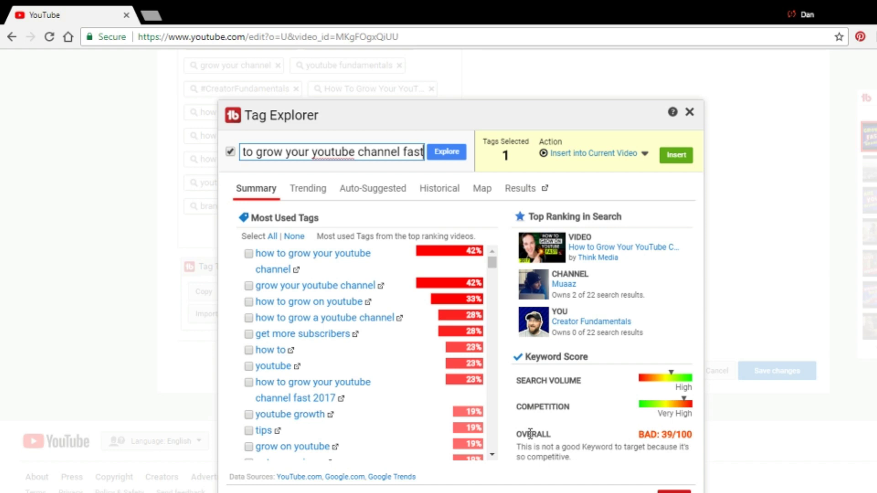
pyautogui.click(651, 438)
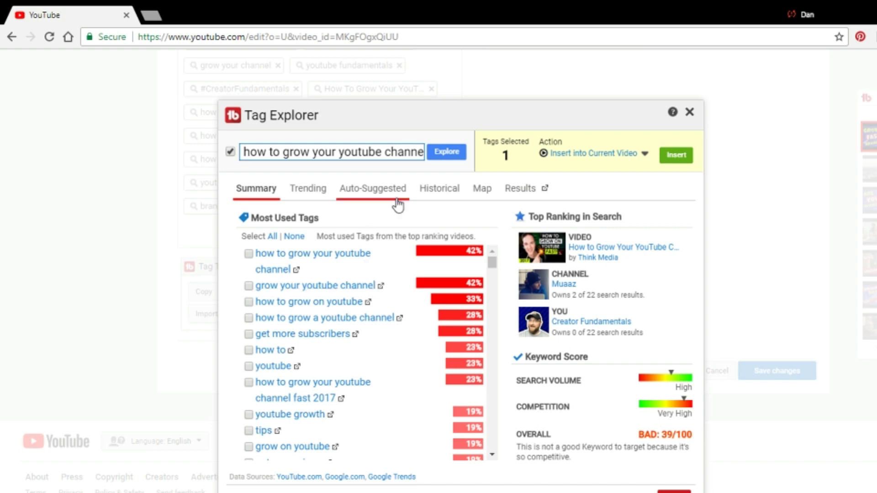
pyautogui.click(356, 318)
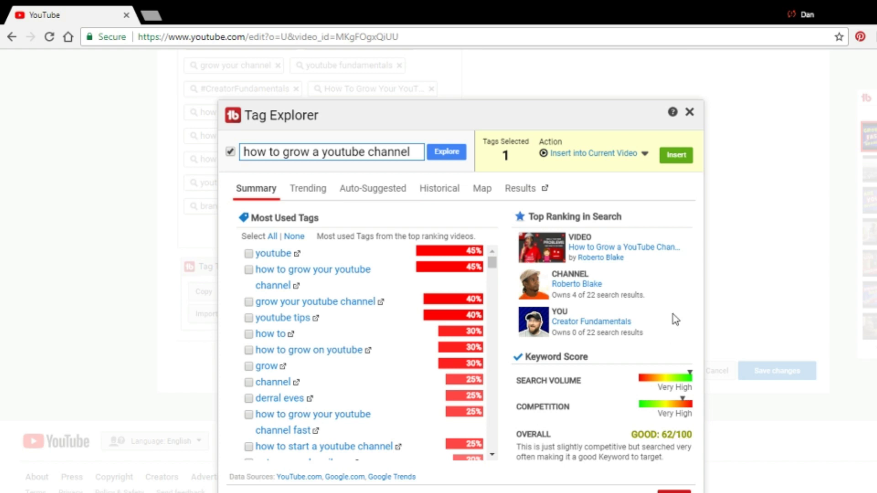
pyautogui.scroll(-1, 673, 314)
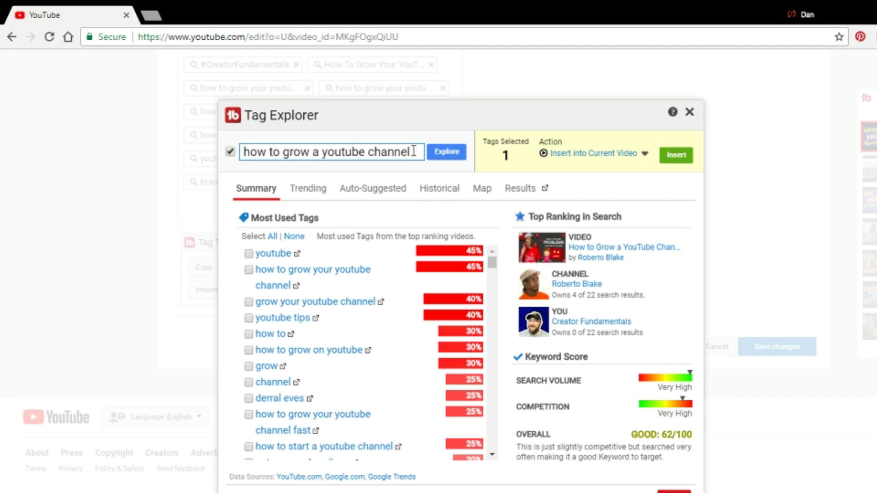
pyautogui.moveTo(411, 152); pyautogui.dragTo(235, 152)
pyautogui.hotkey('ctrl', 'c')
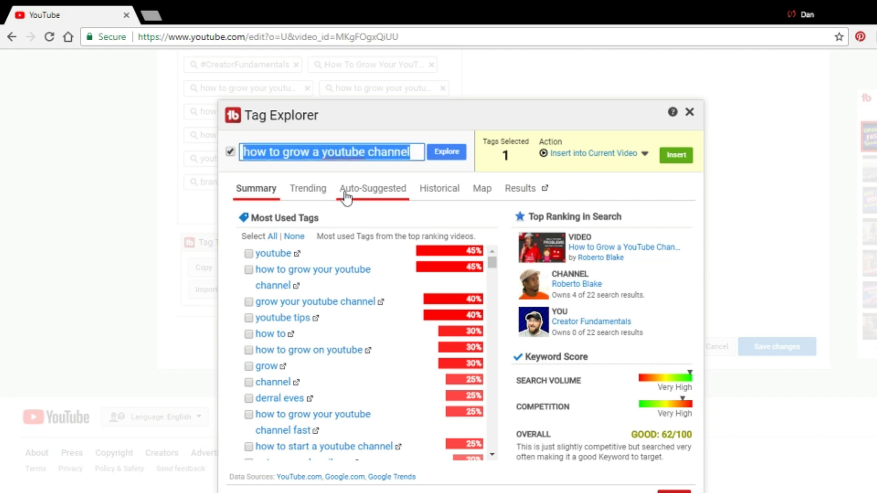
# Close Tag Explorer and search YouTube for the pasted phrase 'how to grow a youtube channel'
pyautogui.click(691, 114)
pyautogui.scroll(10, 641, 122)
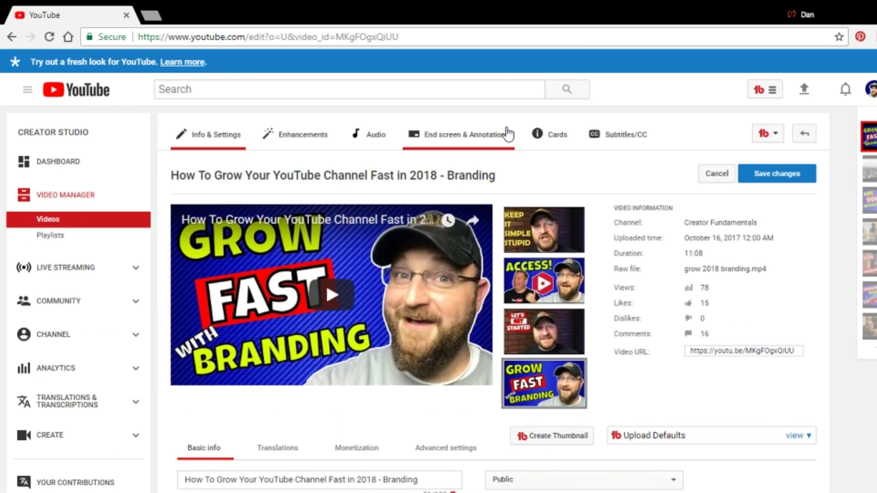
pyautogui.click(326, 96)
pyautogui.hotkey('ctrl', 'v')
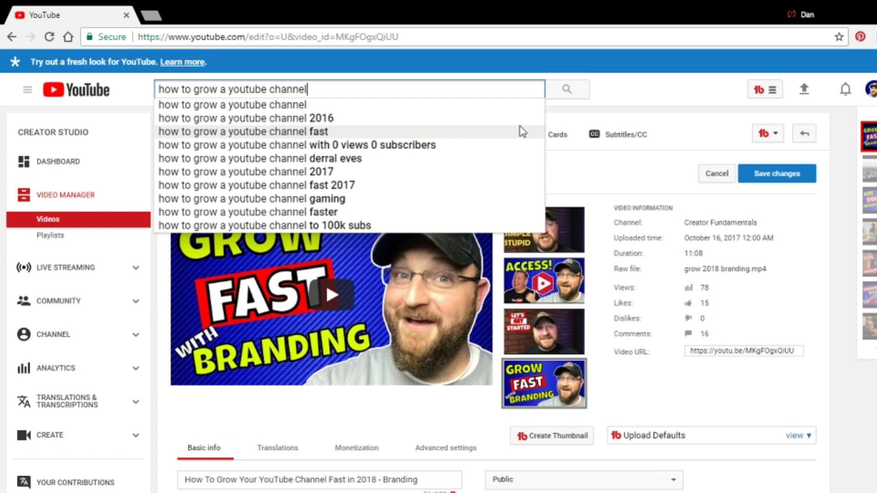
pyautogui.click(570, 91)
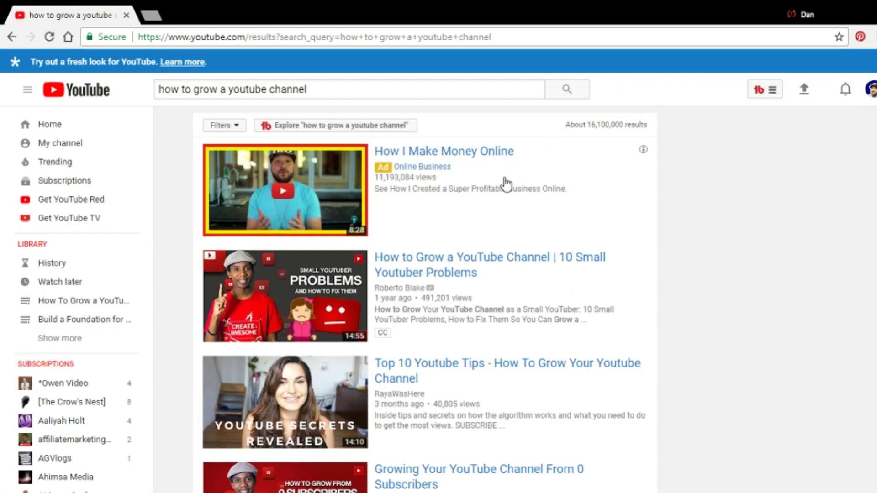
# Scan the competitor results, then go back to the video's edit page
pyautogui.scroll(-3, 544, 172)
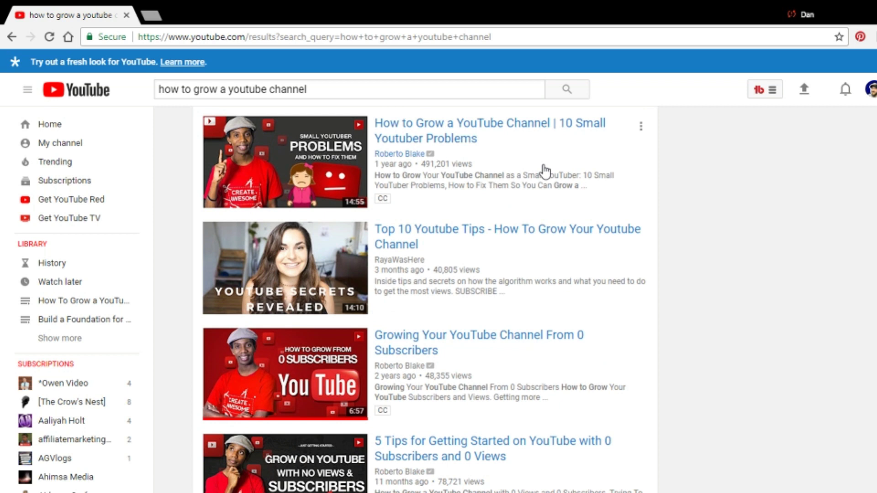
pyautogui.scroll(3, 544, 172)
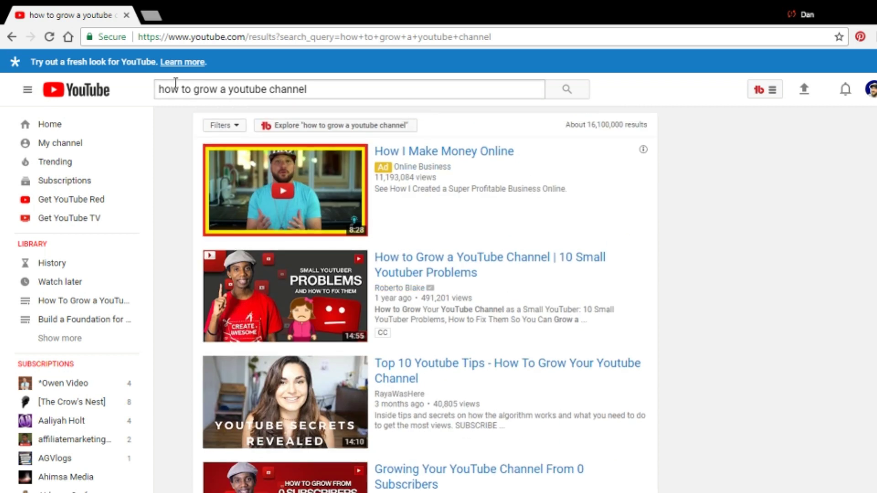
pyautogui.click(10, 38)
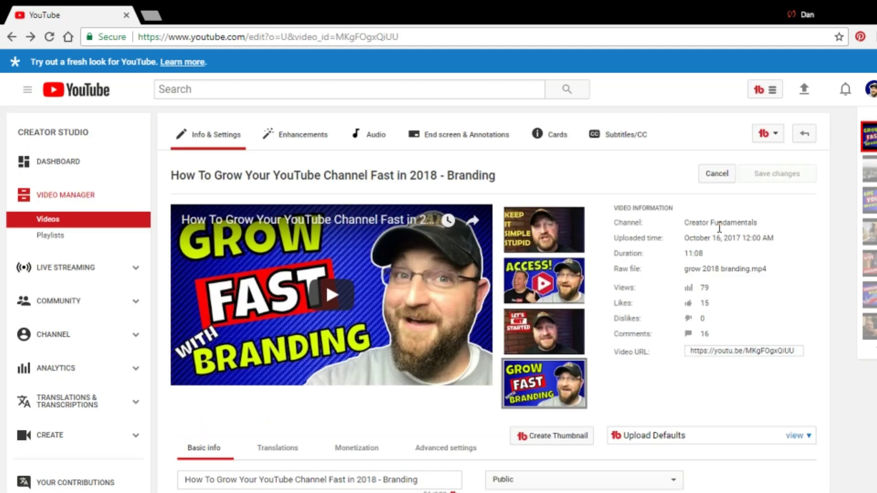
# Explore 'how to grow a youtube channel' again in Tag Explorer from Tag Tools
pyautogui.scroll(-10, 366, 392)
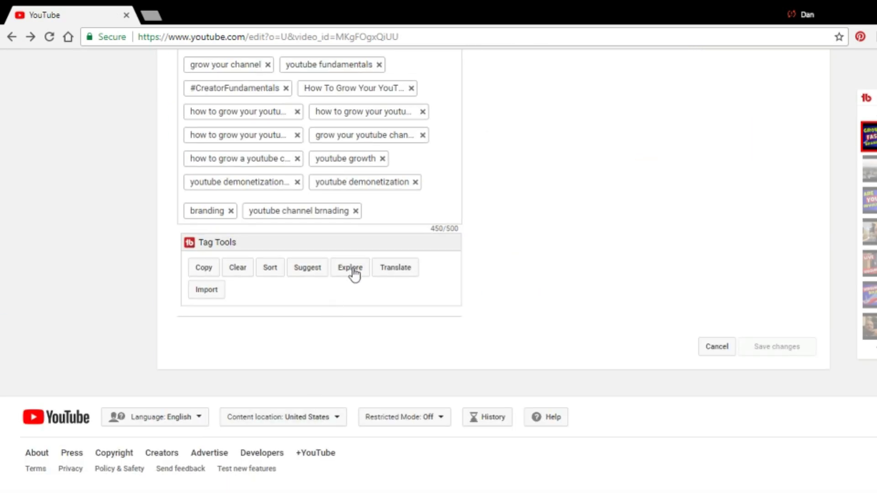
pyautogui.click(353, 269)
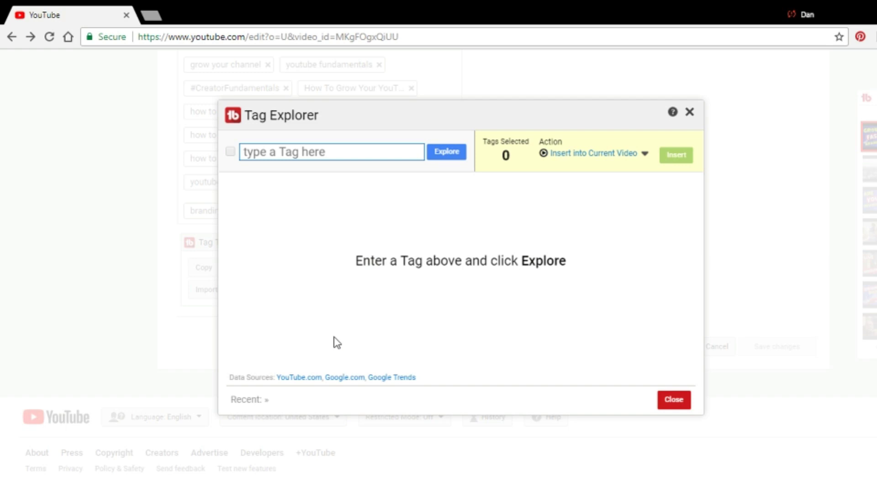
pyautogui.write('how t')
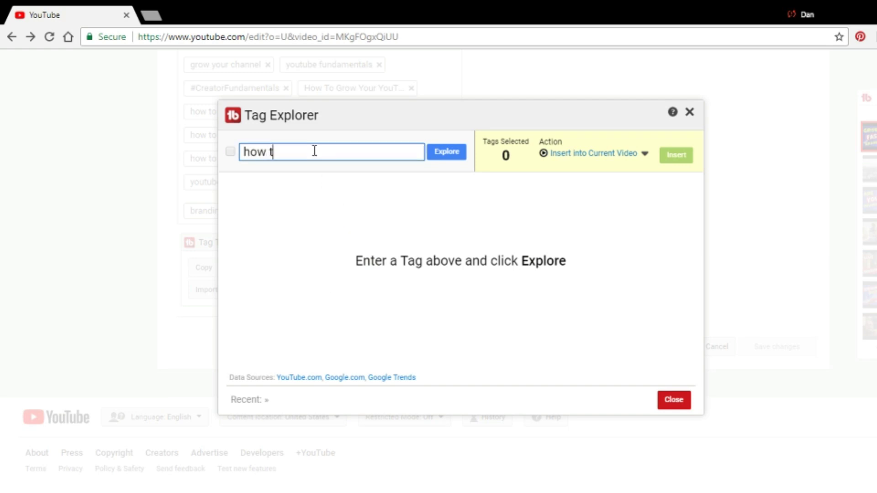
pyautogui.write('o grow a youitu')
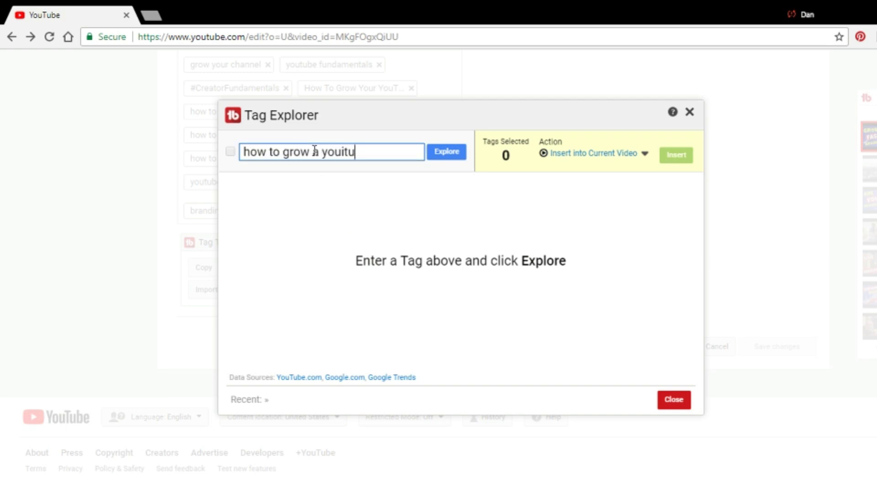
pyautogui.press('BackSpace')
pyautogui.press('BackSpace')
pyautogui.press('BackSpace')
pyautogui.write('tube channel')
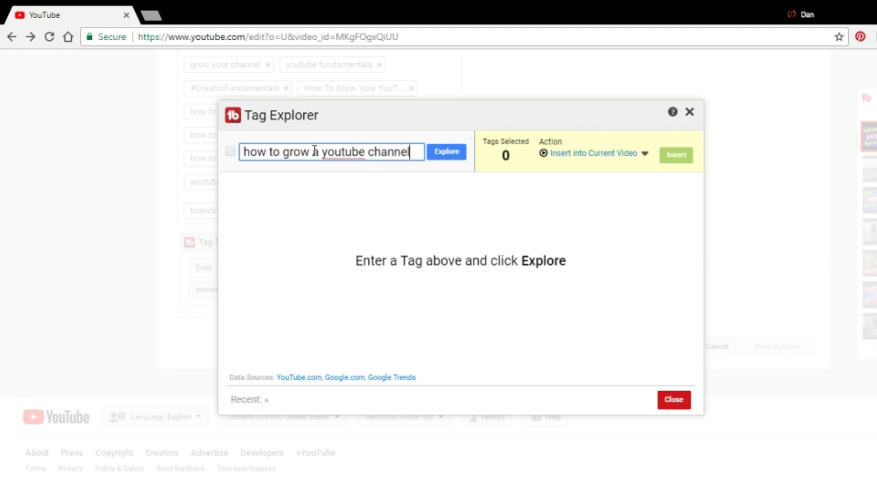
pyautogui.press('Return')
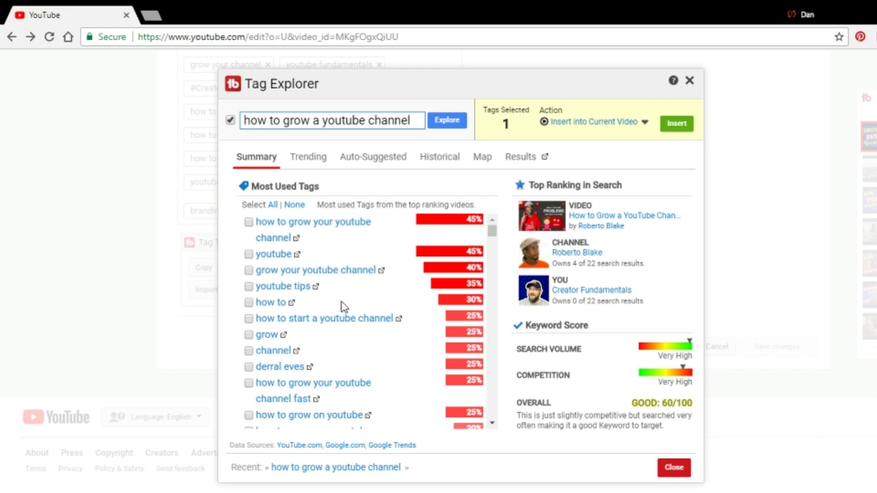
# Scroll through the Most Used Tags list for the GOOD 60/100 result
pyautogui.scroll(-3, 385, 335)
pyautogui.scroll(3, 347, 274)
pyautogui.scroll(-4, 338, 292)
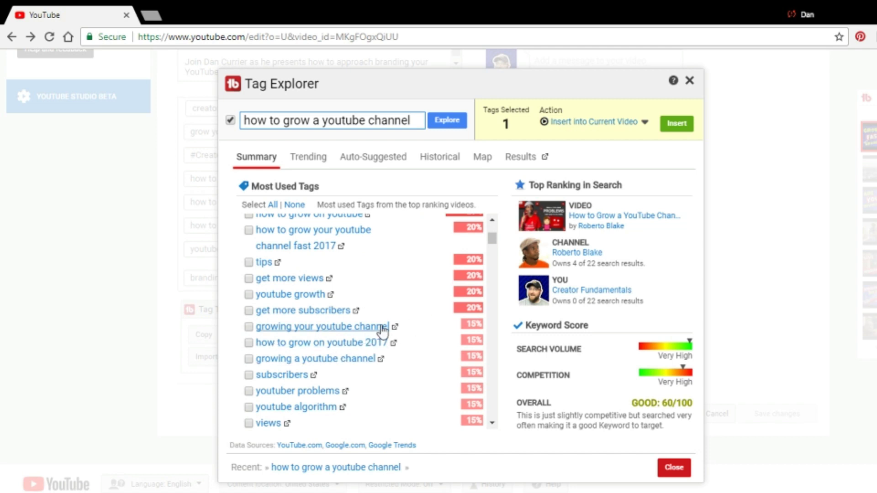
pyautogui.scroll(4, 388, 324)
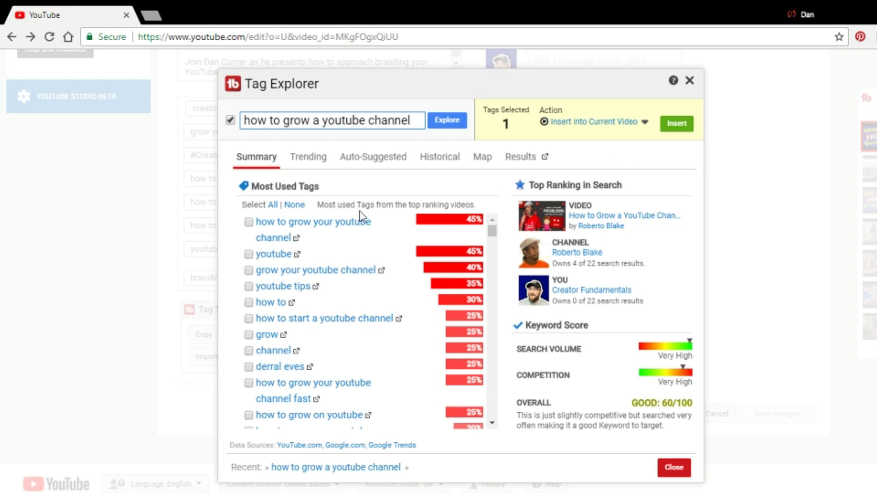
# Explore 'how to grow your youtube channel fast 2018' in Tag Explorer, scoring Good 72/100
pyautogui.moveTo(416, 120); pyautogui.dragTo(182, 112)
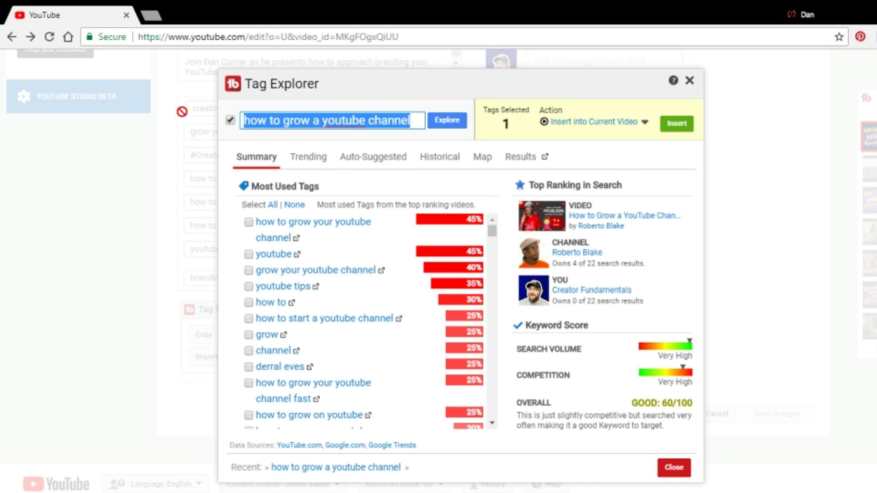
pyautogui.write('how to')
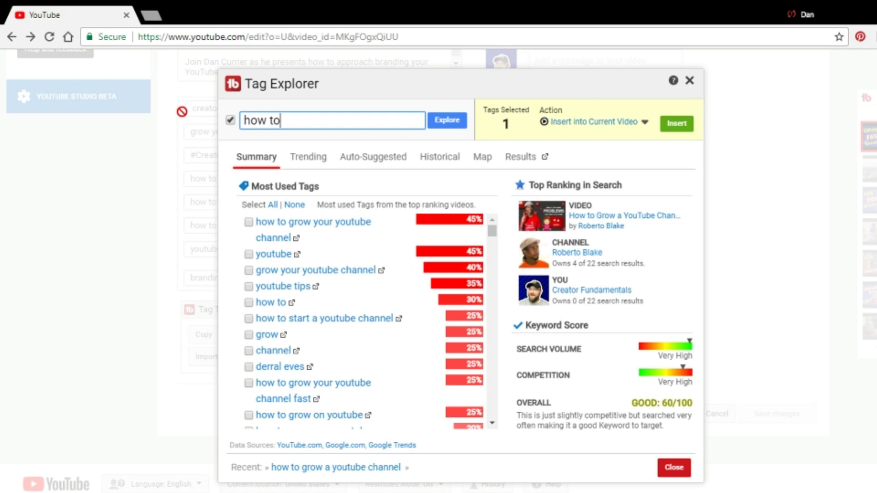
pyautogui.write(' grow you youtube')
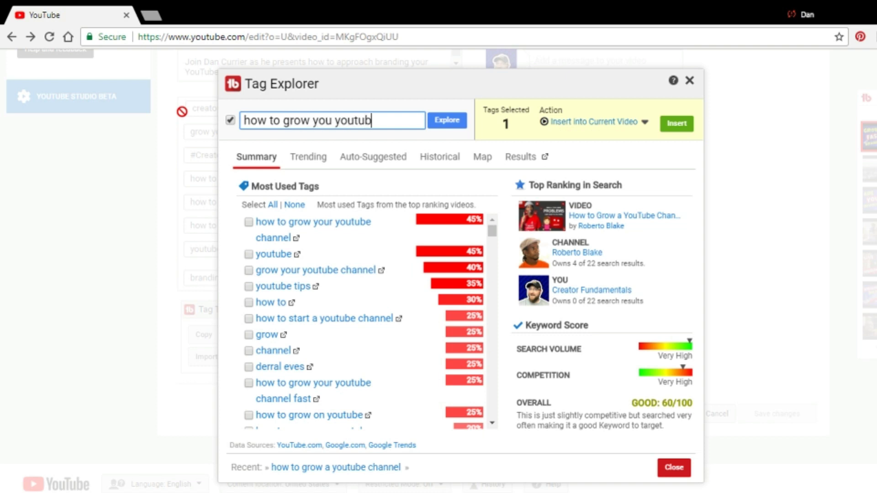
pyautogui.press('BackSpace')
pyautogui.press('BackSpace')
pyautogui.press('BackSpace')
pyautogui.press('BackSpace')
pyautogui.press('BackSpace')
pyautogui.press('BackSpace')
pyautogui.press('BackSpace')
pyautogui.press('BackSpace')
pyautogui.write('r youtube ch')
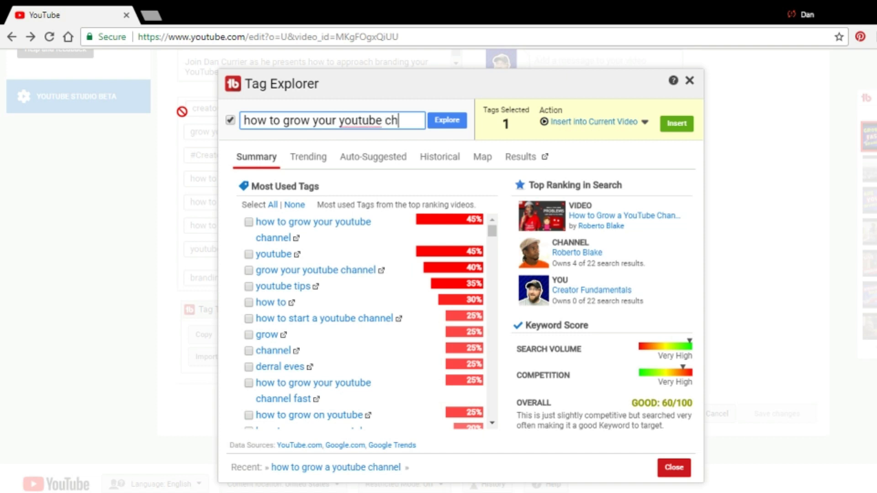
pyautogui.write('annel fast')
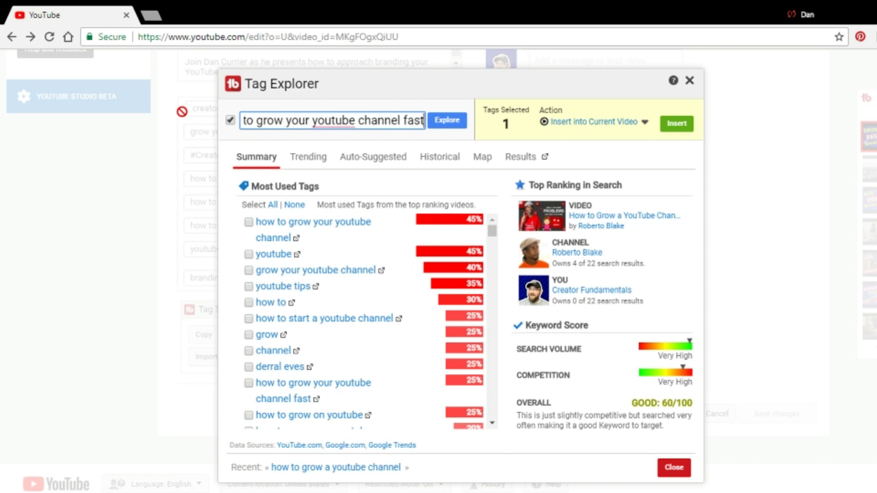
pyautogui.press('Return')
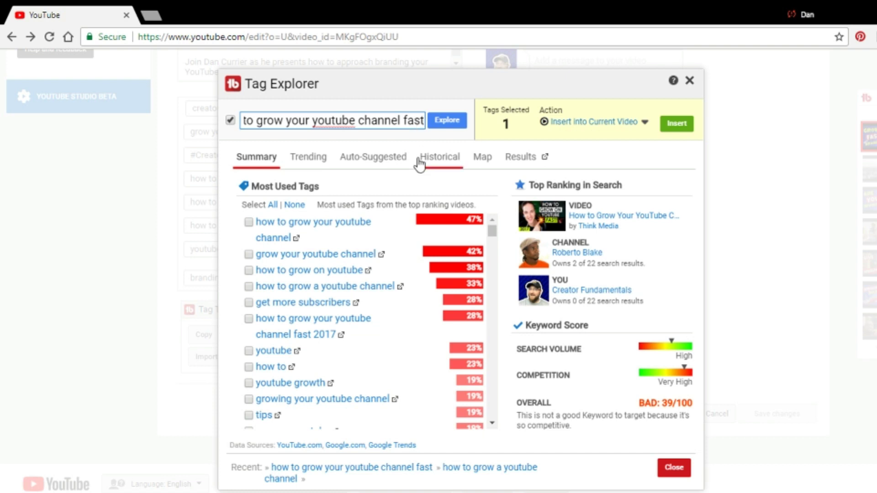
pyautogui.write('2018')
pyautogui.press('Return')
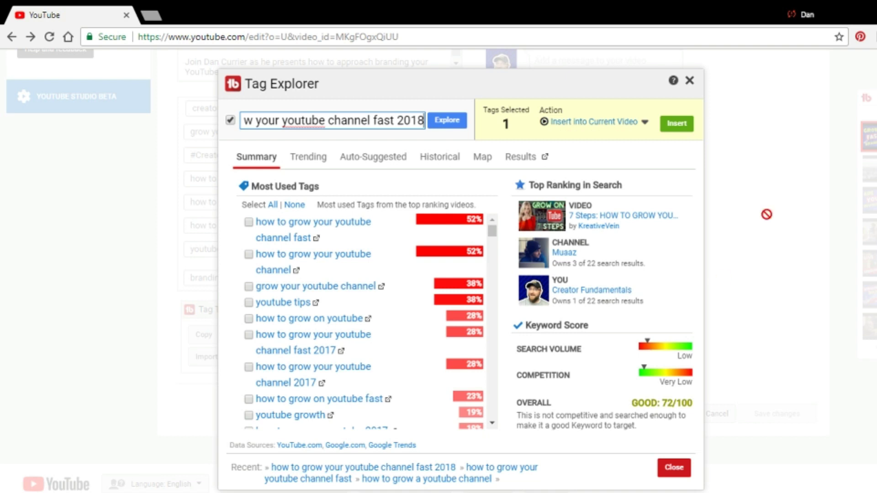
# Close Tag Explorer and enter 'how to grow your youtube' in the YouTube search box
pyautogui.click(690, 80)
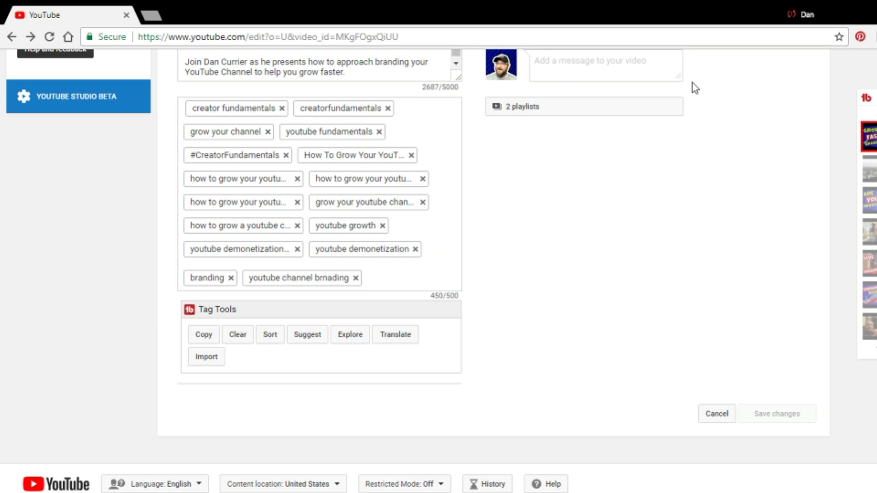
pyautogui.scroll(10, 623, 163)
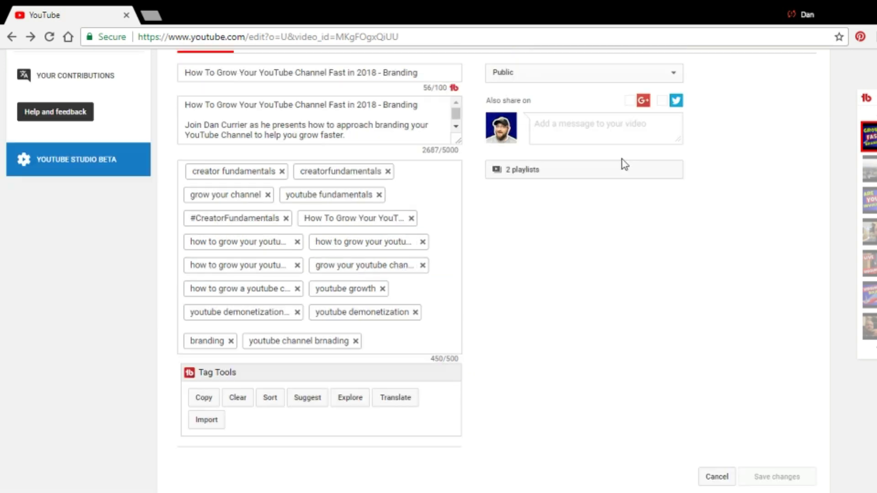
pyautogui.click(182, 89)
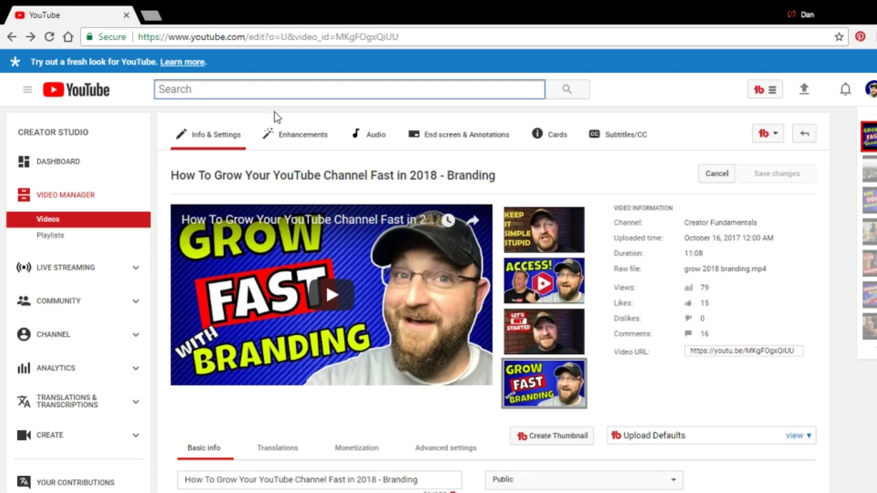
pyautogui.write('how ')
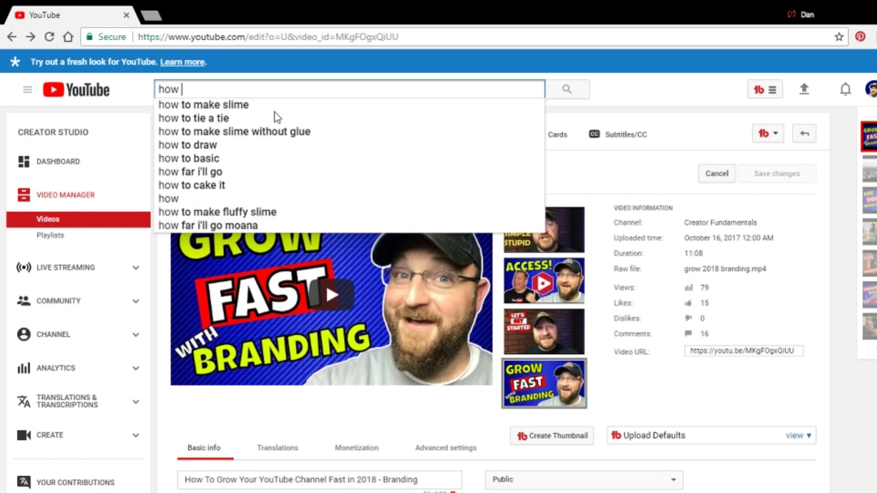
pyautogui.write('to gor')
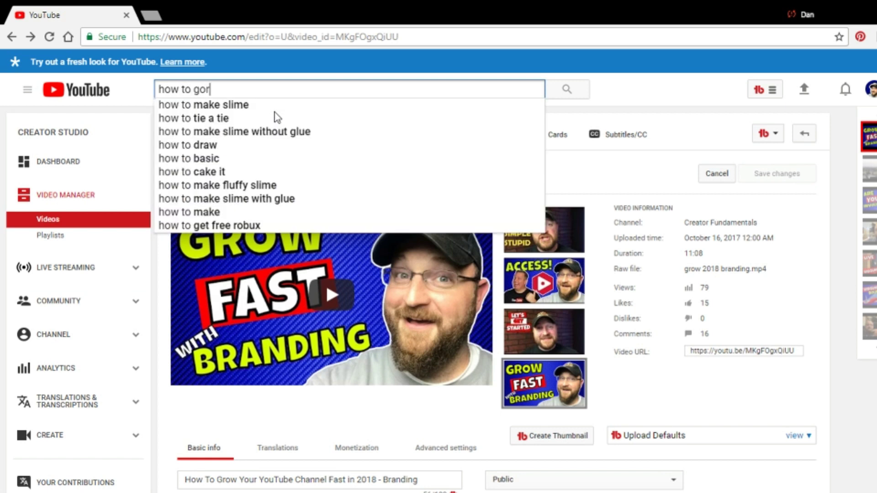
pyautogui.press('BackSpace')
pyautogui.press('BackSpace')
pyautogui.write('row')
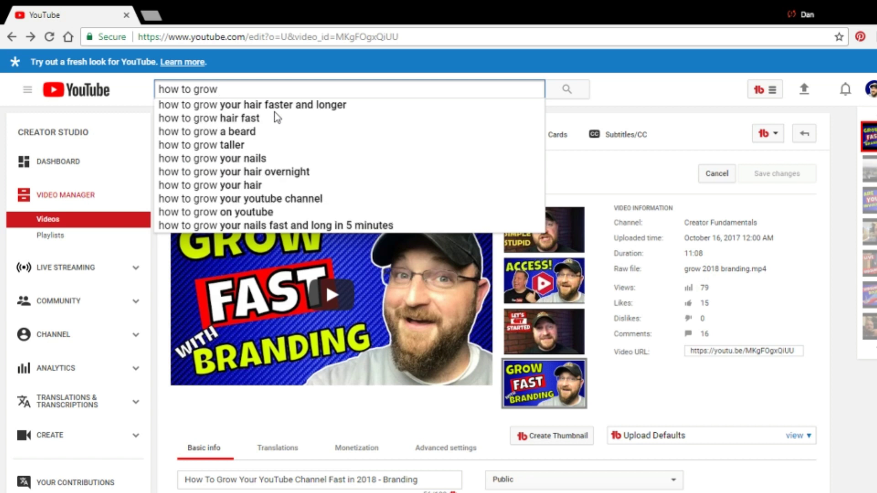
pyautogui.write(' your yout')
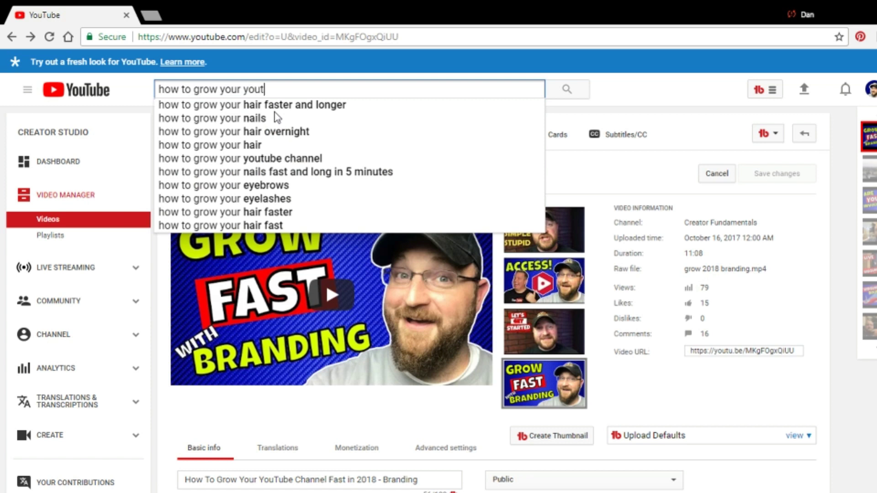
pyautogui.write('ube')
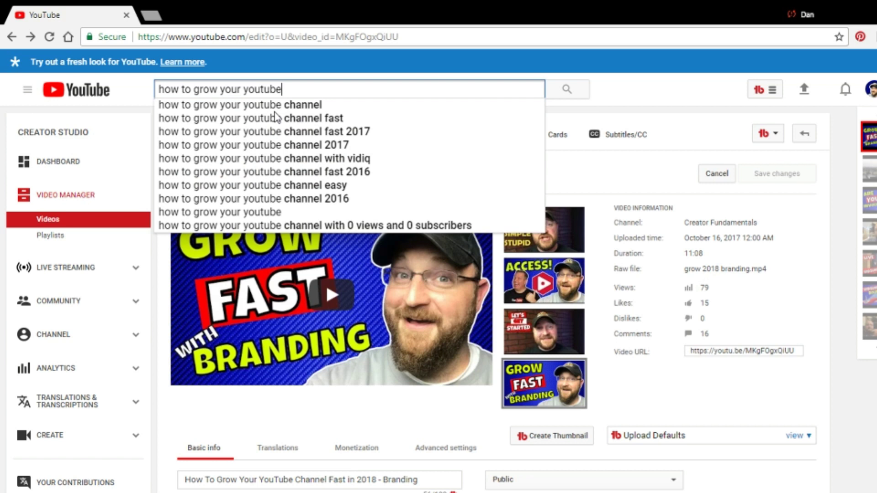
pyautogui.write('\\')
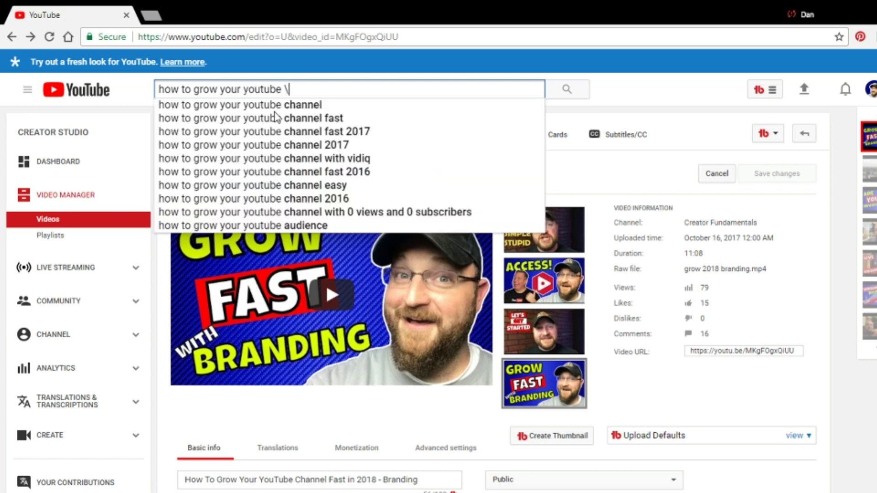
pyautogui.press('BackSpace')
pyautogui.press('BackSpace')
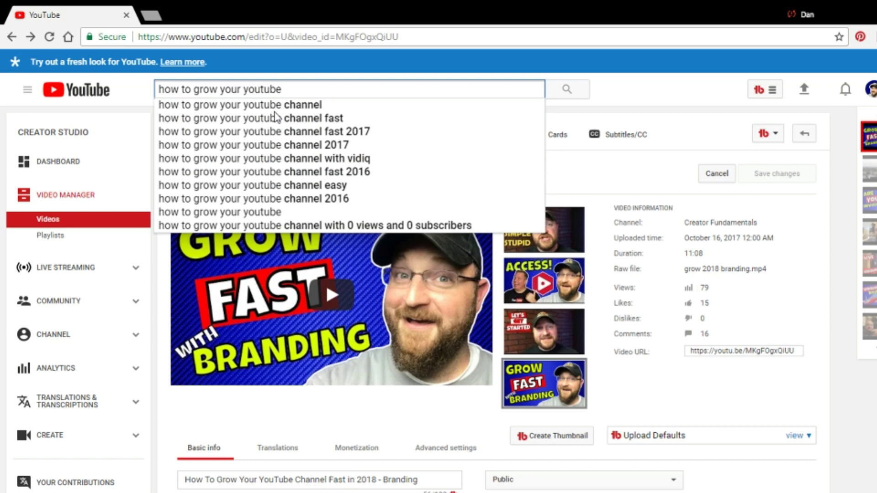
# Append trial letters a, b, d, e, f, g one at a time to browse autocomplete suggestions
pyautogui.write('a')
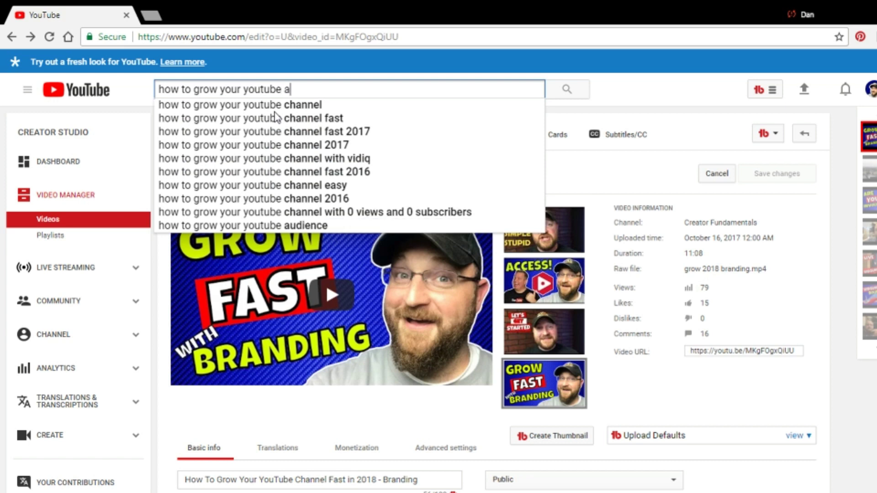
pyautogui.press('BackSpace')
pyautogui.write('b')
pyautogui.press('BackSpace')
pyautogui.write('b')
pyautogui.press('BackSpace')
pyautogui.write('d')
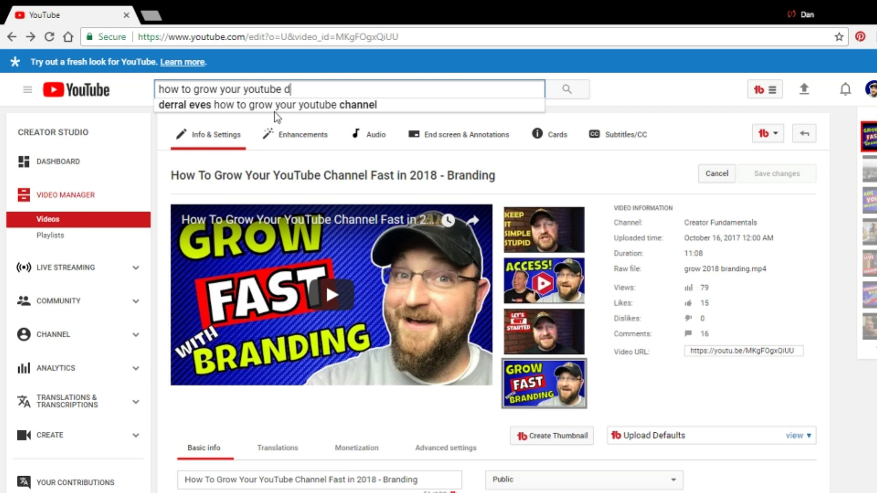
pyautogui.press('BackSpace')
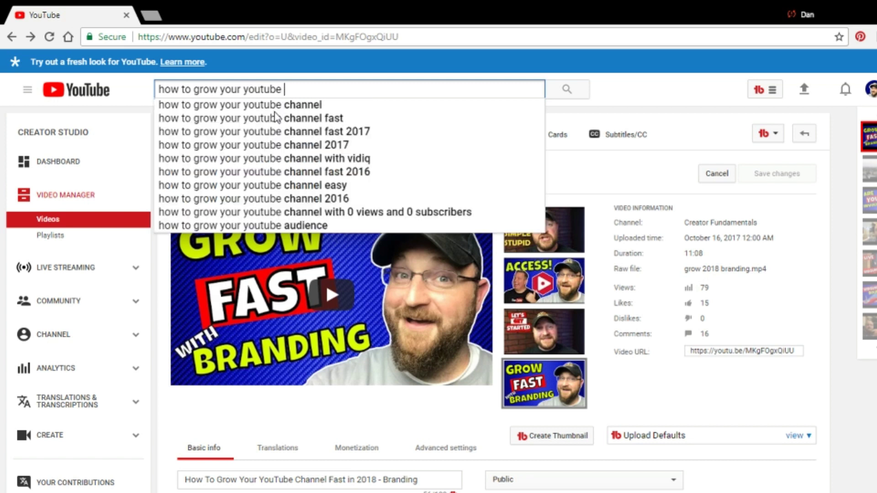
pyautogui.write('e')
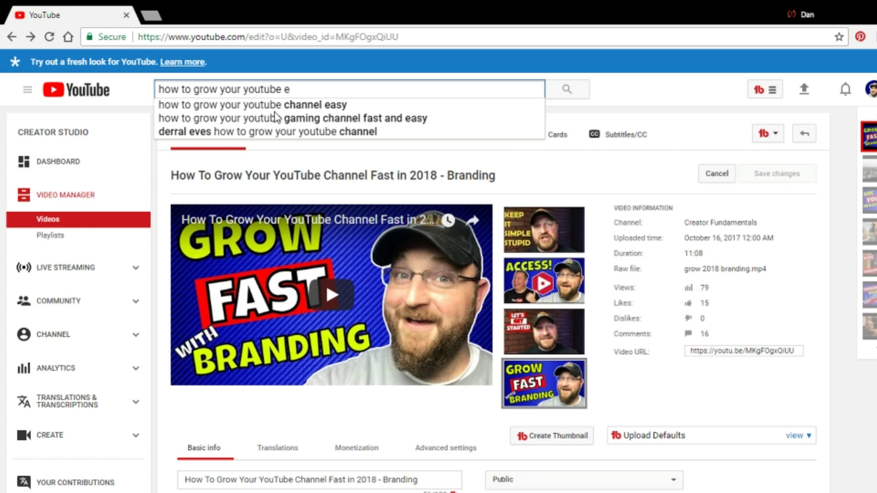
pyautogui.press('BackSpace')
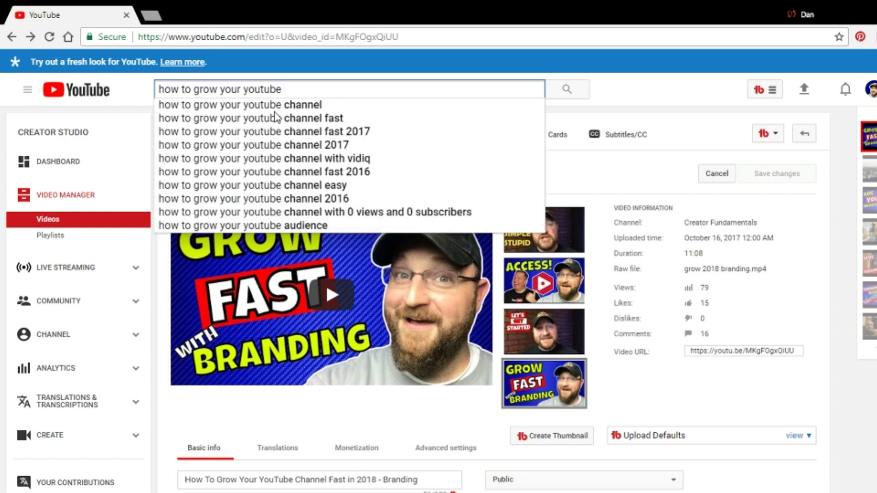
pyautogui.write('f')
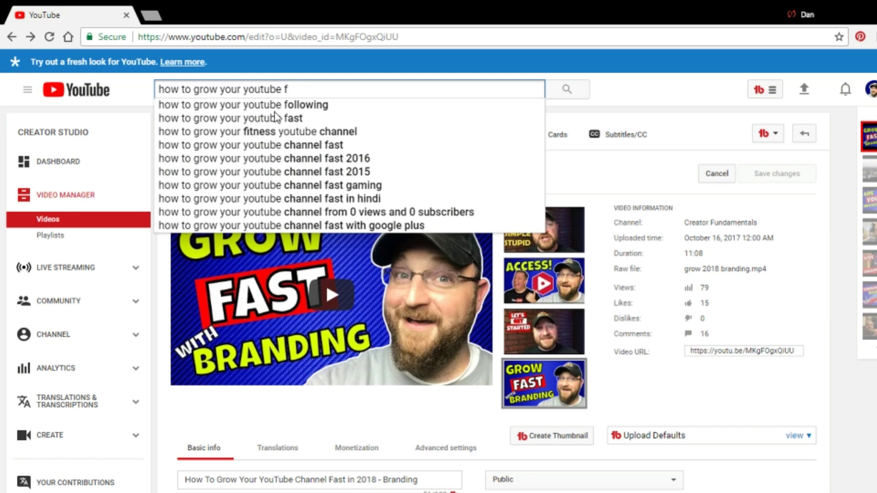
pyautogui.press('BackSpace')
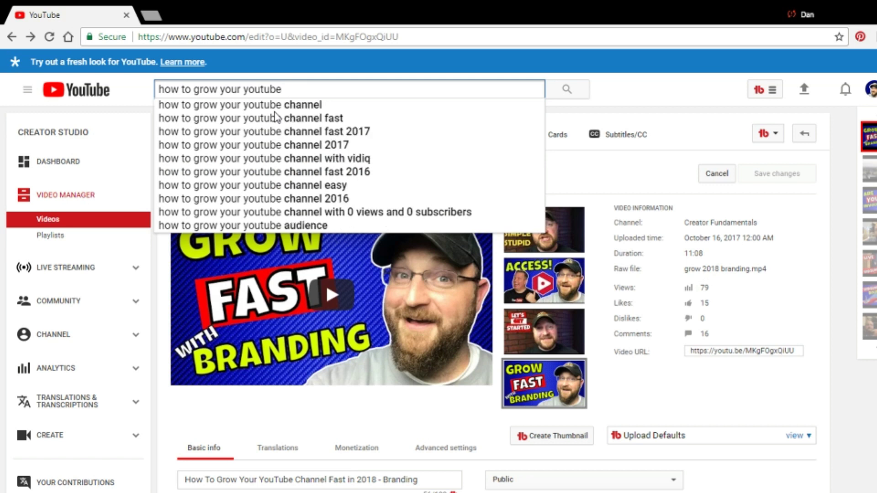
pyautogui.write('g')
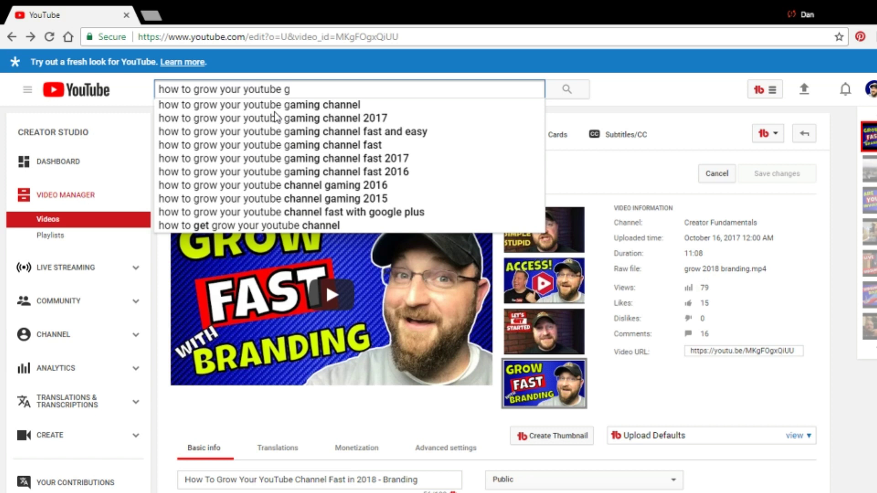
pyautogui.press('BackSpace')
pyautogui.write('d')
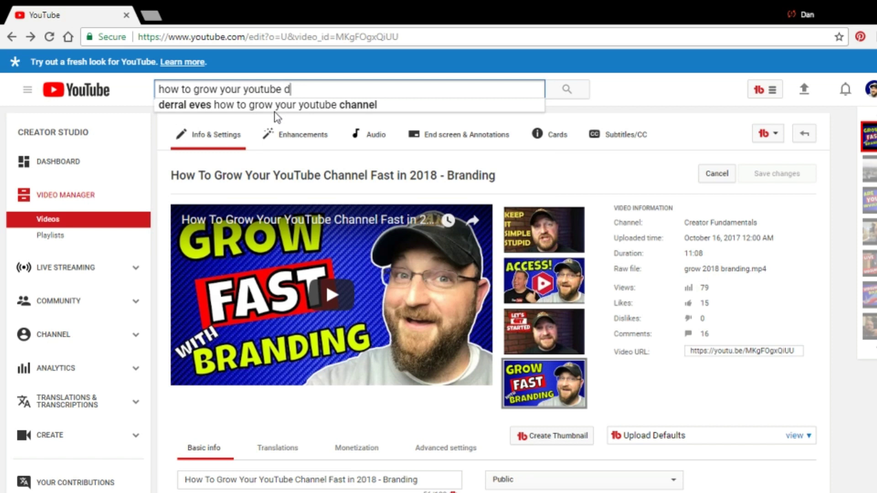
pyautogui.press('BackSpace')
pyautogui.press('BackSpace')
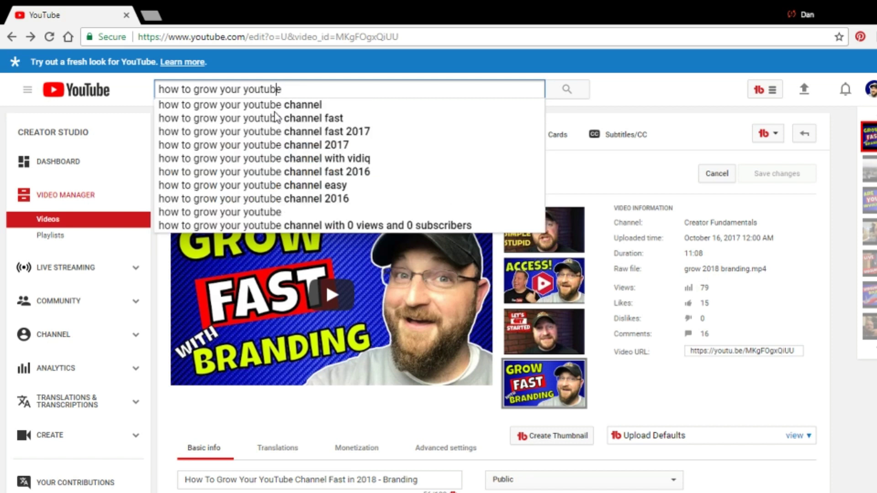
pyautogui.press('Left')
pyautogui.press('Left')
pyautogui.press('Left')
pyautogui.press('Left')
pyautogui.press('Left')
pyautogui.press('Left')
pyautogui.press('Left')
pyautogui.press('Left')
pyautogui.press('Left')
pyautogui.press('Left')
pyautogui.press('Left')
pyautogui.press('Left')
pyautogui.press('Left')
pyautogui.press('Left')
pyautogui.press('Left')
pyautogui.press('Left')
pyautogui.press('Left')
pyautogui.press('Left')
# Insert an underscore '_' at the start of the query to surface more suggestions
pyautogui.press('Home')
pyautogui.write('_')
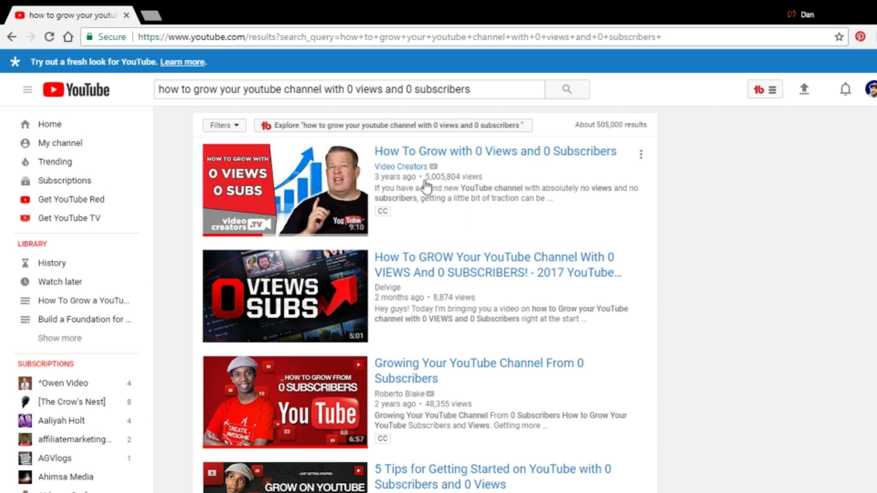
pyautogui.scroll(-5, 443, 211)
pyautogui.scroll(-3, 442, 212)
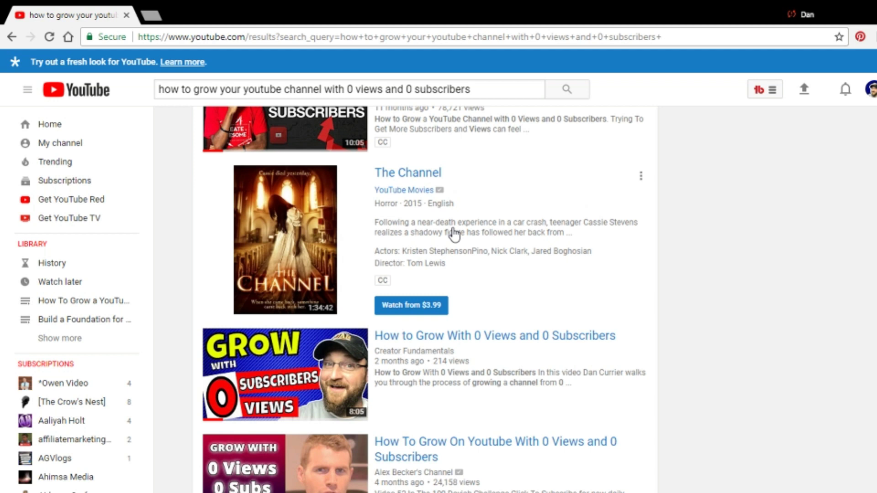
pyautogui.scroll(9, 453, 233)
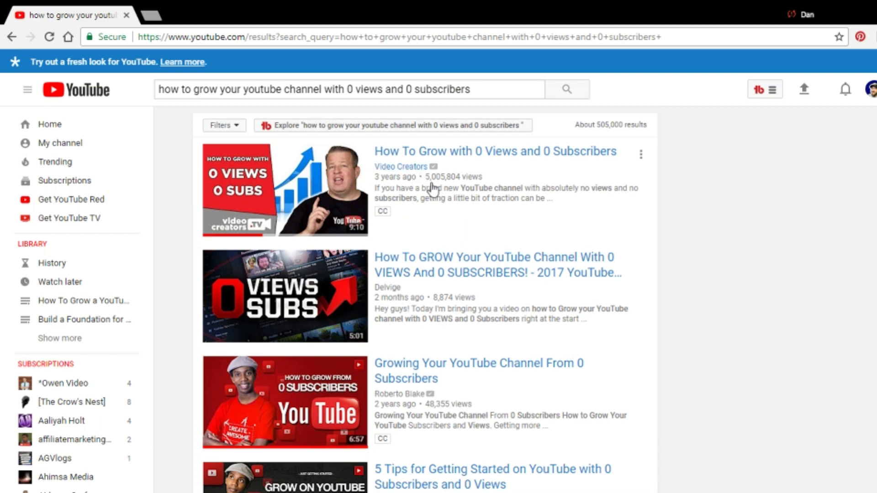
pyautogui.scroll(-3, 443, 251)
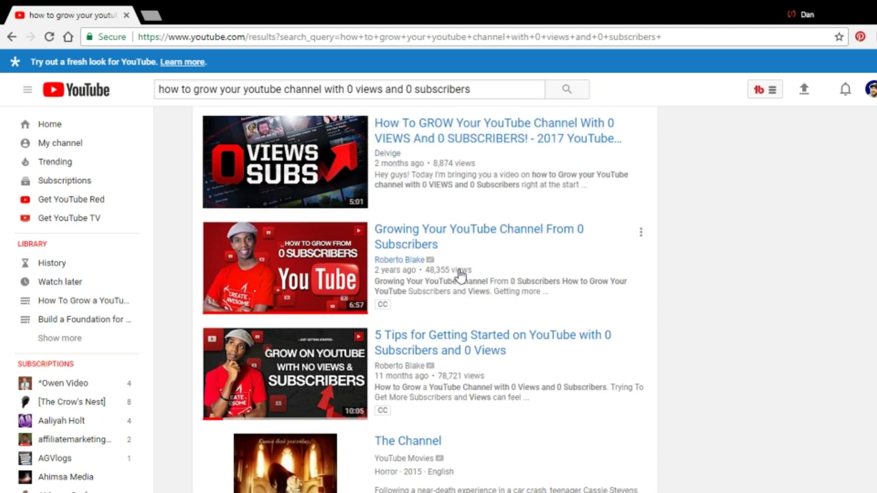
pyautogui.scroll(-1, 462, 276)
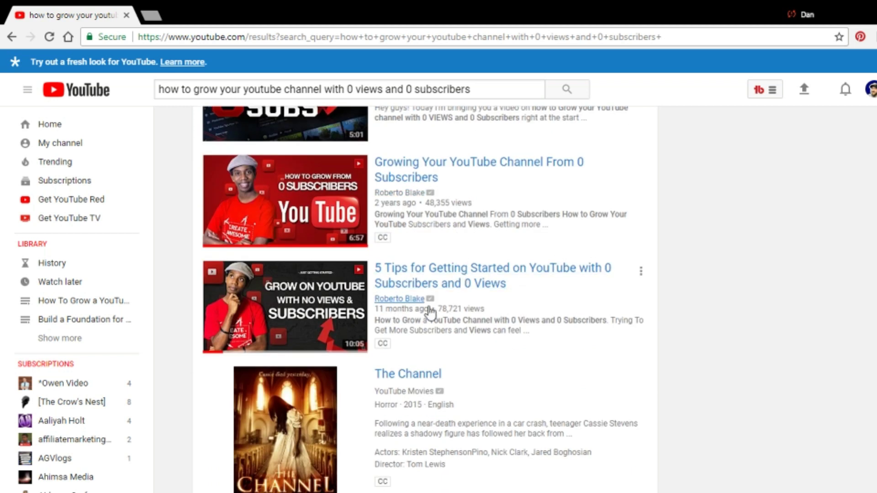
pyautogui.scroll(-2, 485, 314)
pyautogui.scroll(-3, 490, 311)
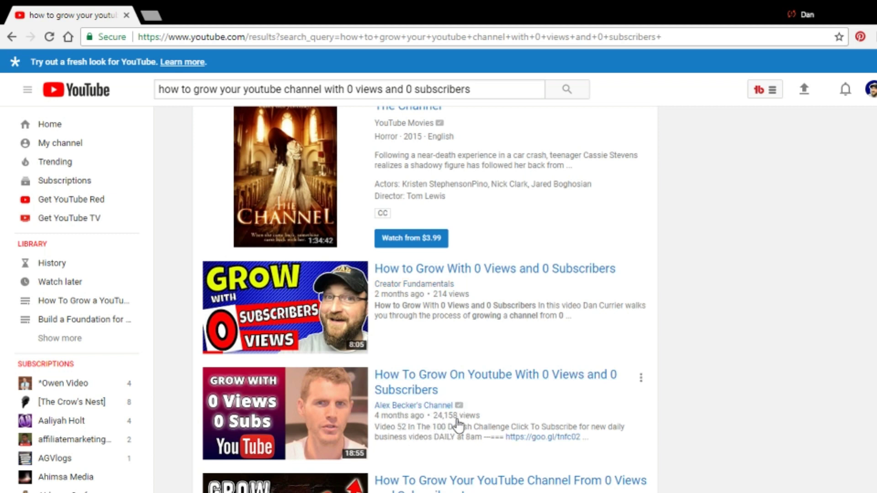
pyautogui.scroll(2, 542, 352)
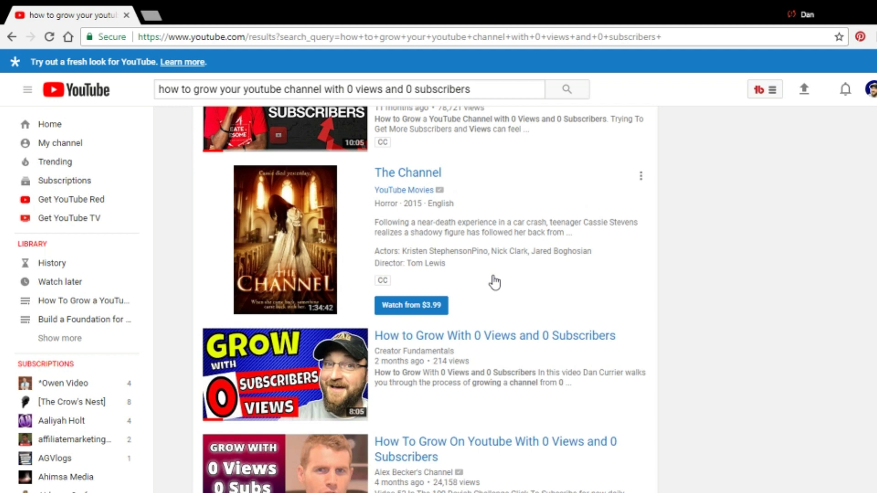
pyautogui.scroll(-1, 482, 282)
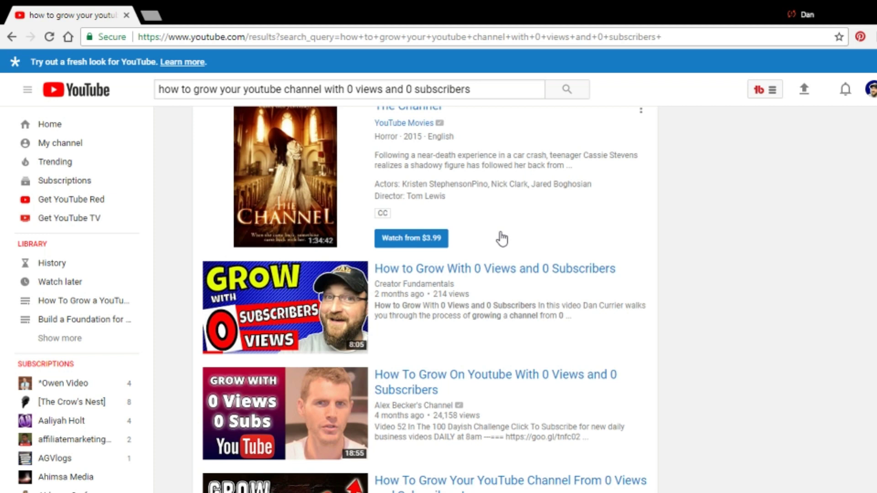
pyautogui.scroll(5, 475, 241)
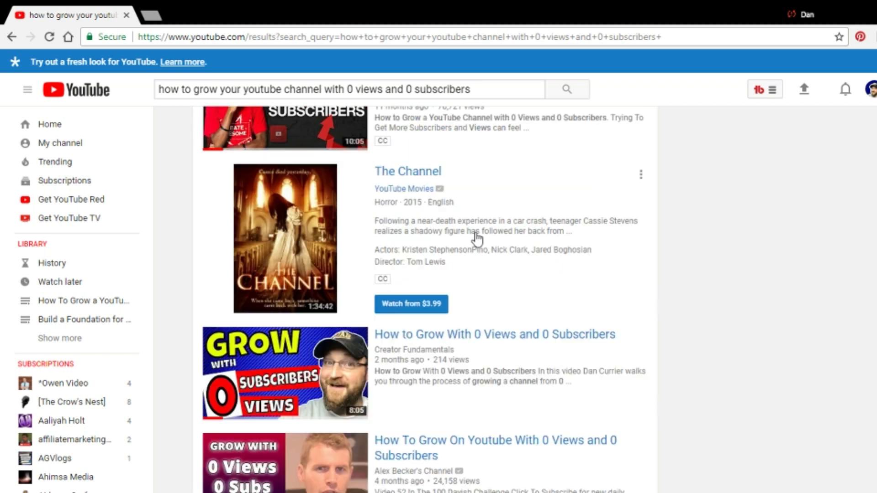
pyautogui.scroll(-5, 476, 240)
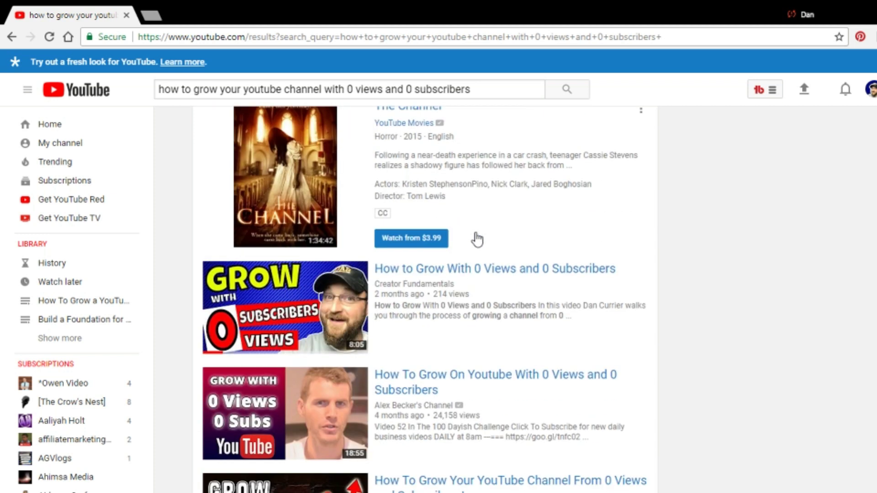
pyautogui.scroll(-1, 477, 239)
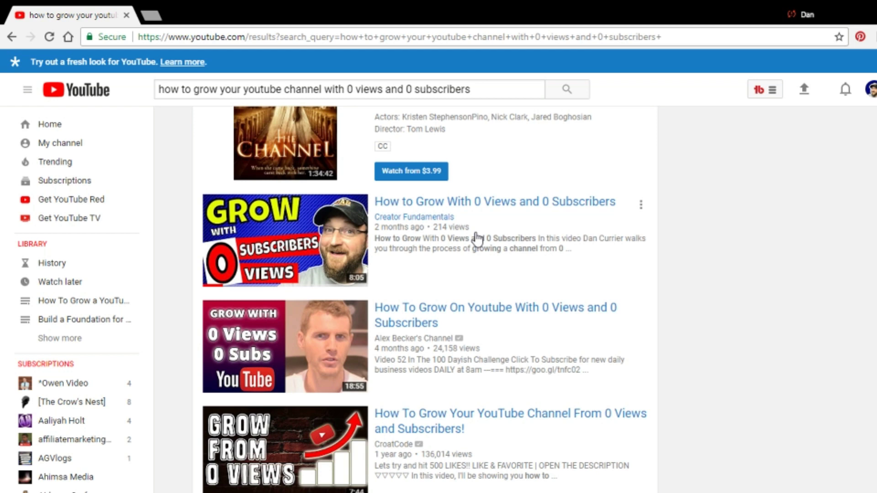
pyautogui.scroll(10, 477, 239)
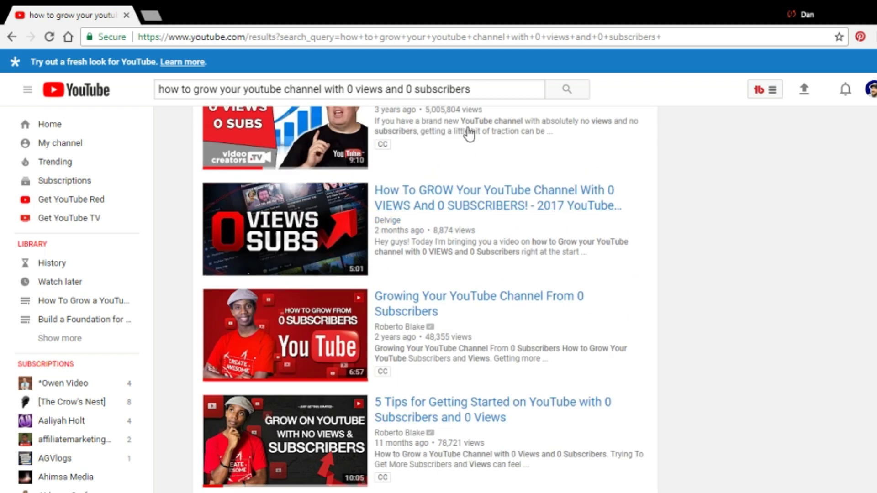
pyautogui.scroll(1, 464, 181)
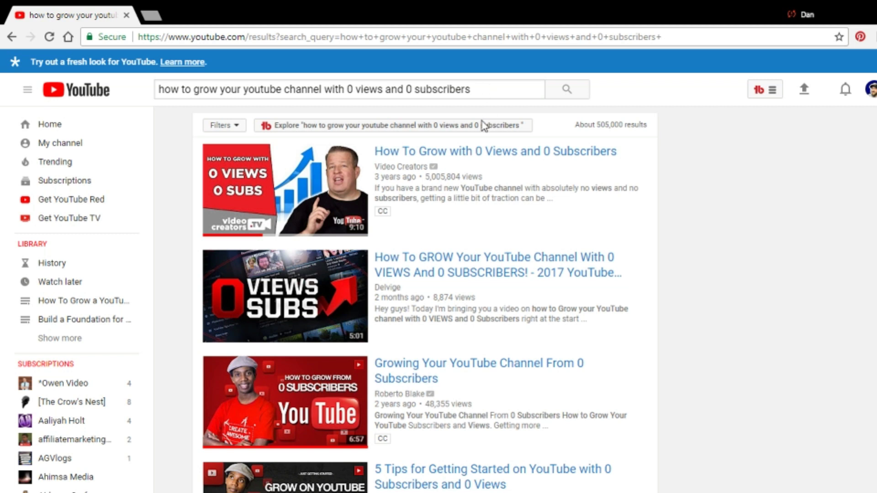
# Scroll through the search results to review the competing videos
pyautogui.scroll(-10, 437, 257)
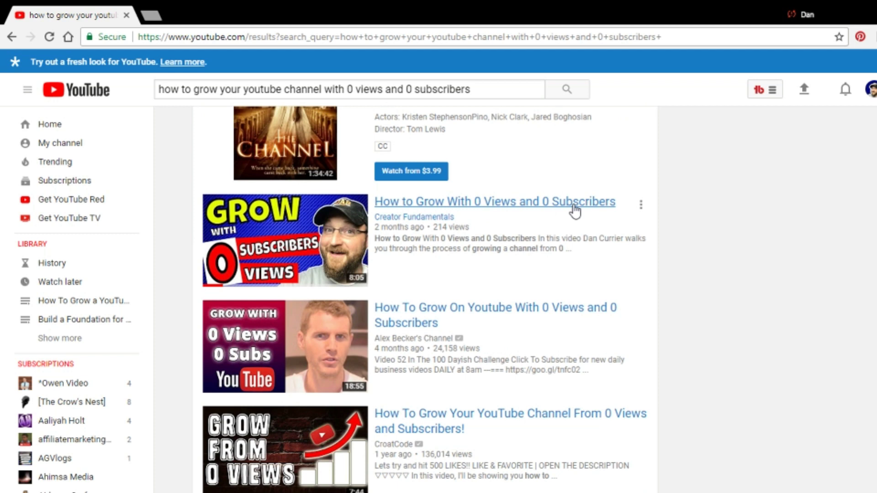
pyautogui.scroll(3, 597, 208)
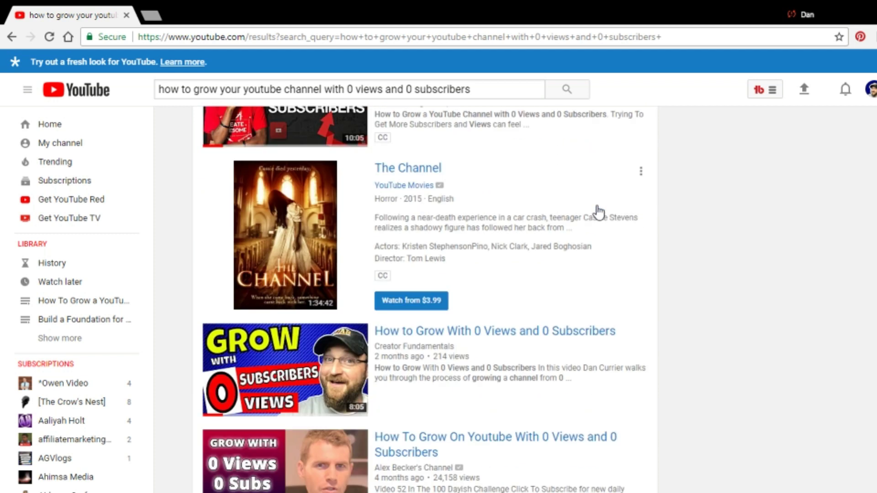
pyautogui.scroll(-3, 585, 212)
pyautogui.scroll(10, 563, 225)
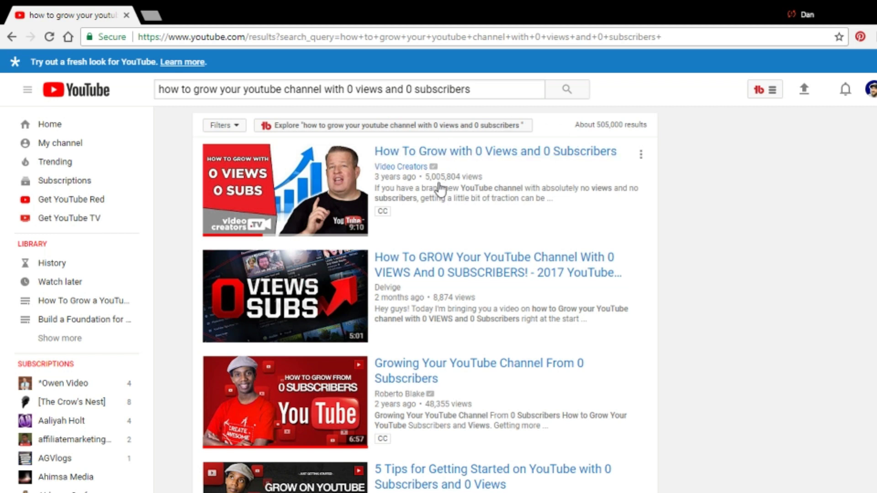
pyautogui.scroll(-7, 439, 187)
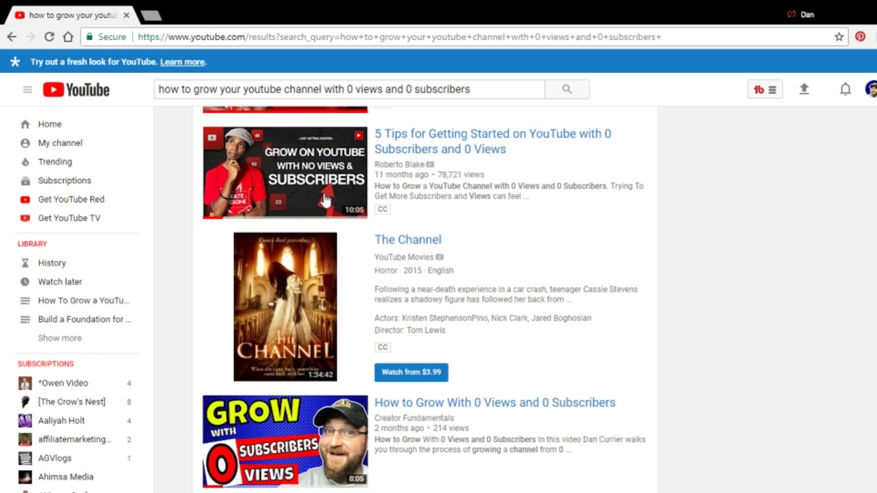
pyautogui.scroll(-3, 325, 206)
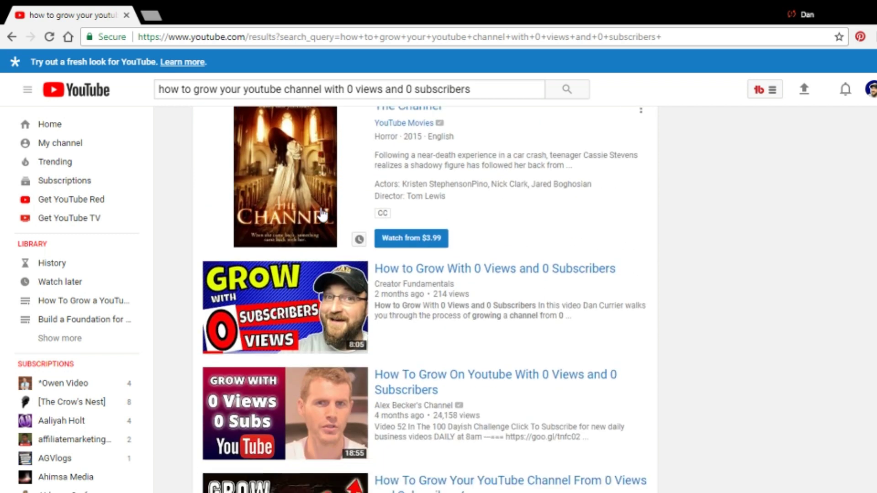
pyautogui.scroll(-1, 322, 214)
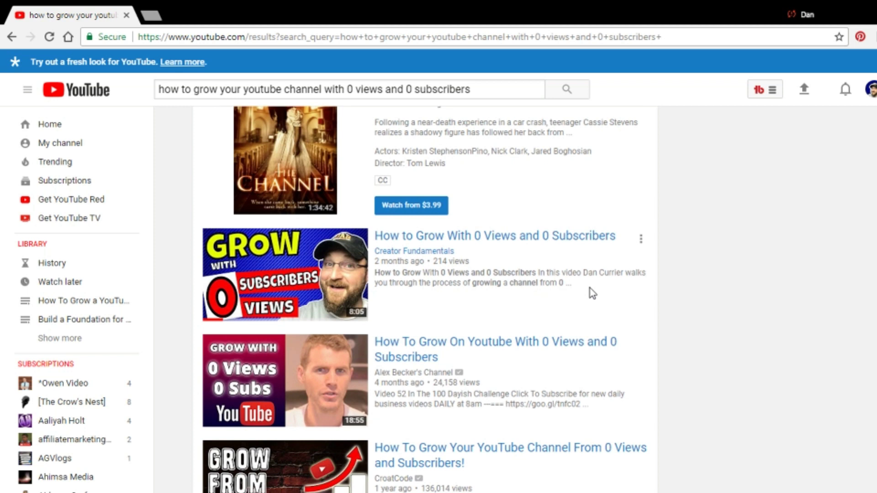
pyautogui.scroll(2, 592, 293)
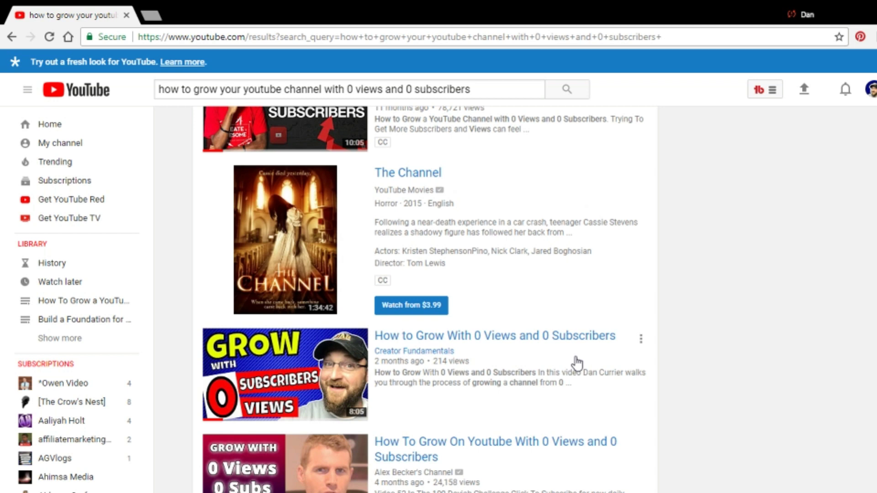
pyautogui.scroll(10, 577, 364)
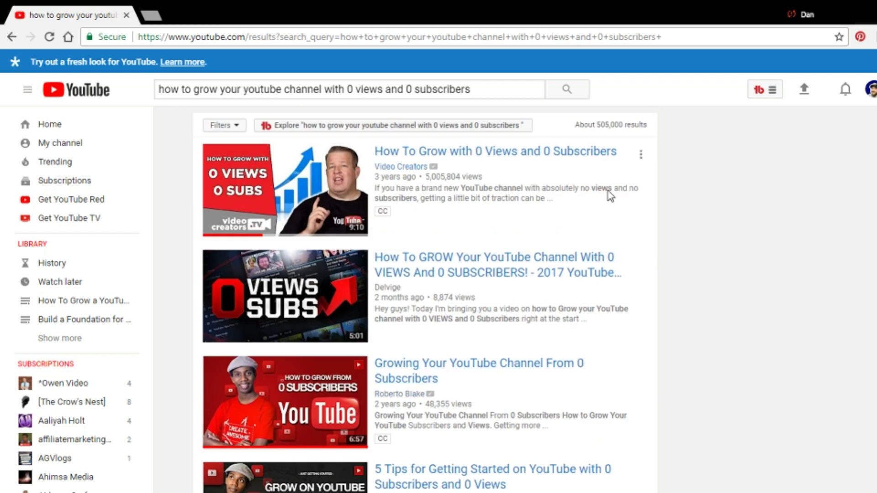
pyautogui.scroll(-7, 553, 304)
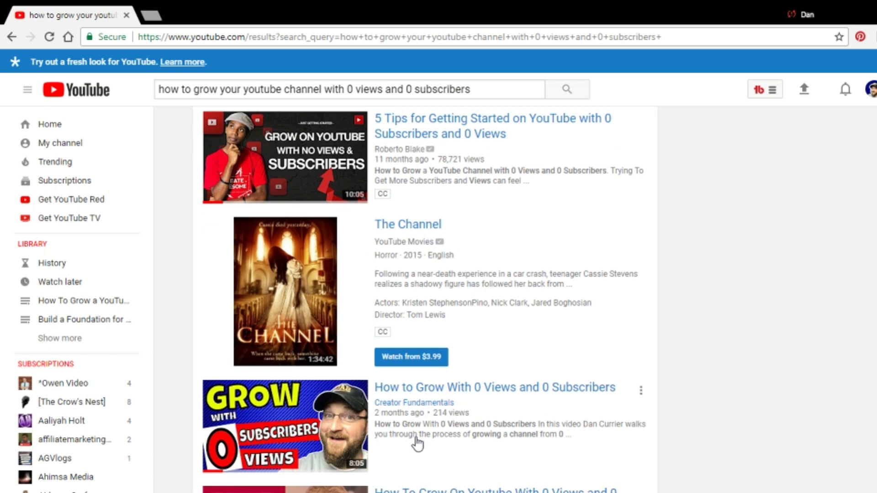
pyautogui.scroll(-1, 447, 402)
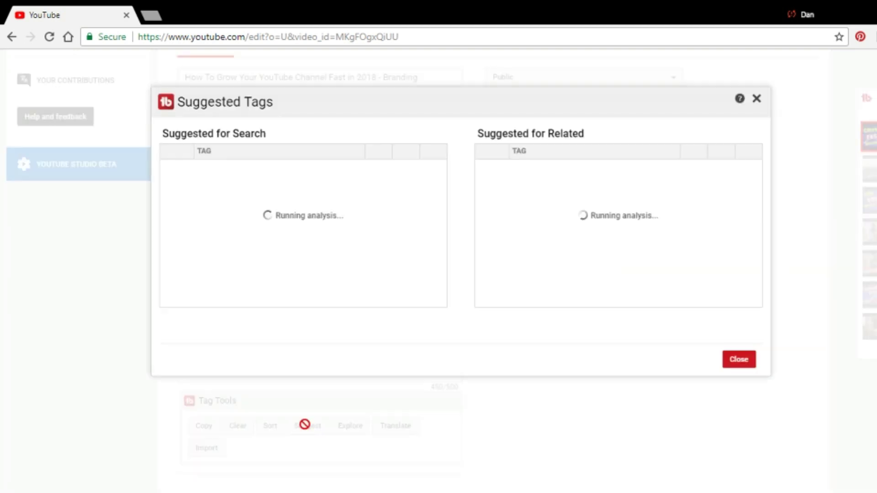
# Add TubeBuddy's suggested tag 'how to grow your youtube channel fast 2017', reaching 495/500 characters
pyautogui.click(301, 426)
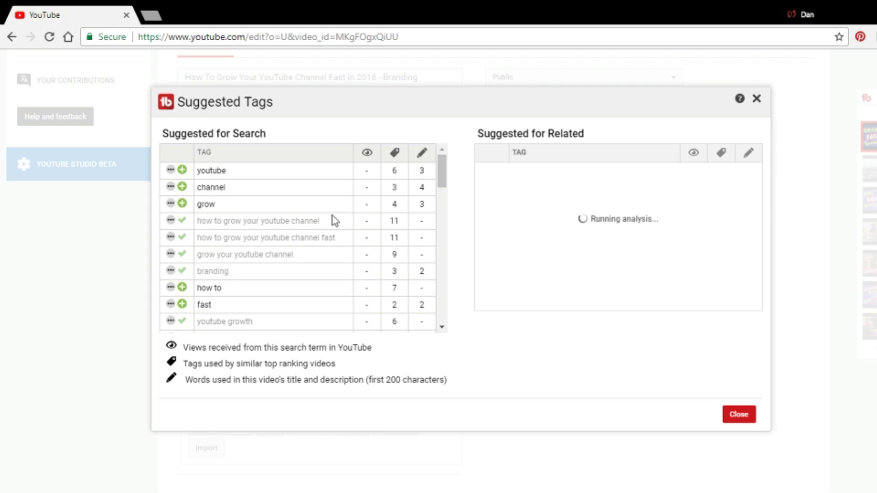
pyautogui.scroll(-3, 314, 228)
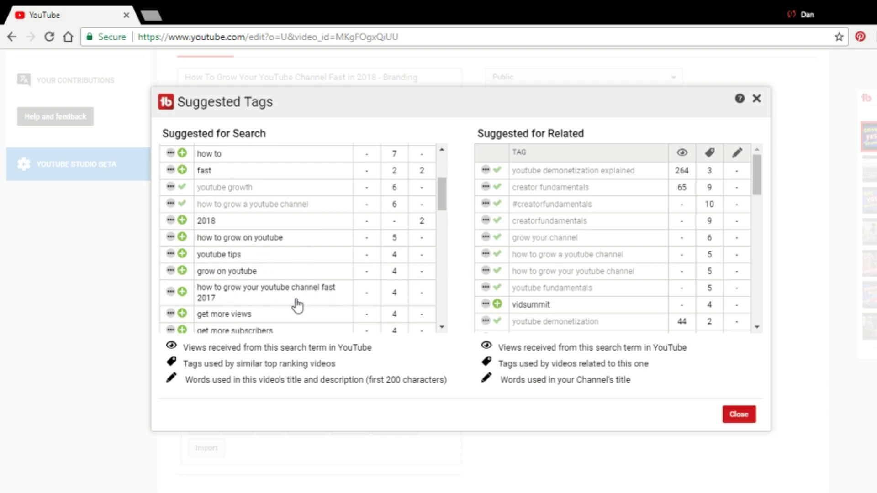
pyautogui.click(182, 292)
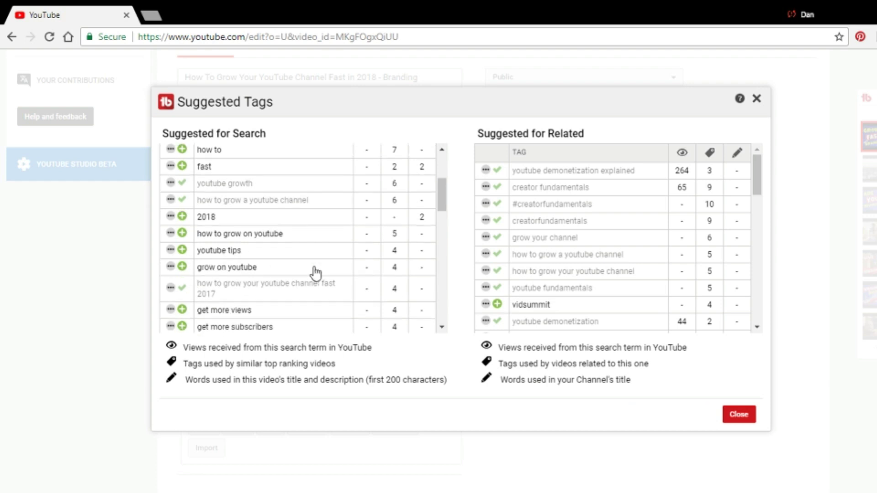
pyautogui.scroll(-3, 313, 274)
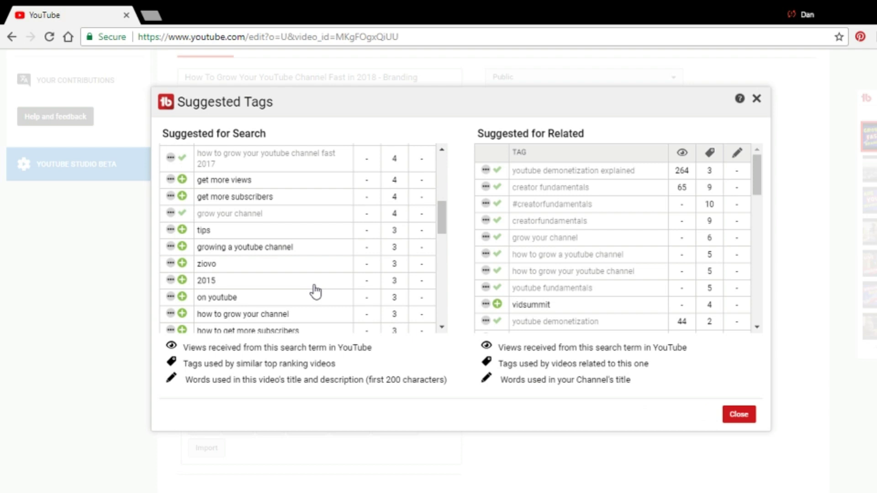
pyautogui.scroll(5, 313, 290)
pyautogui.click(739, 414)
pyautogui.scroll(-5, 528, 427)
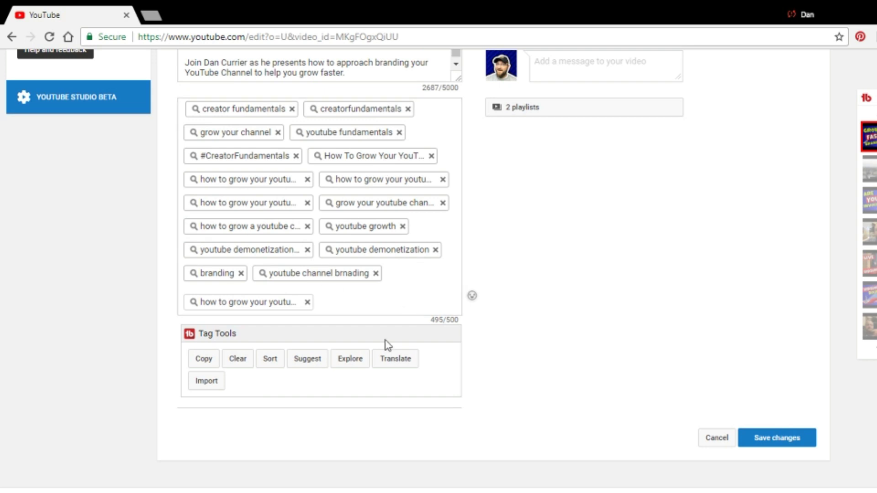
# Open TubeBuddy's Tag Explorer from the Tag Tools to research new tags
pyautogui.click(352, 360)
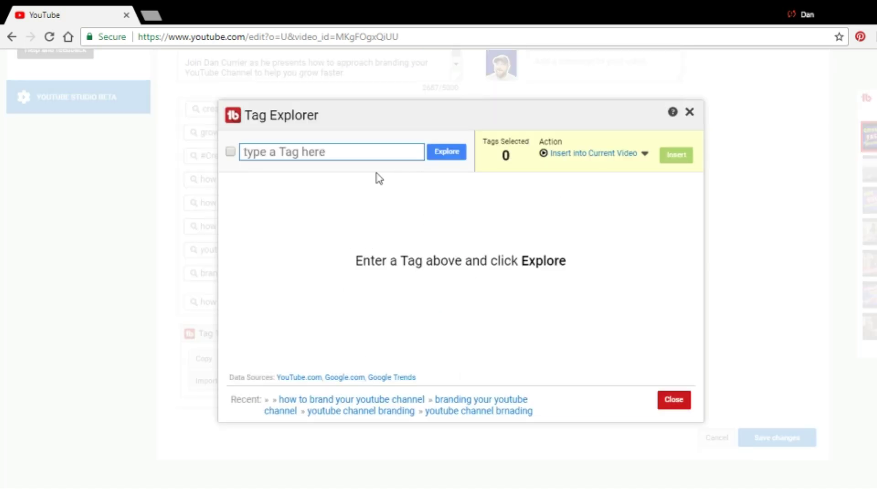